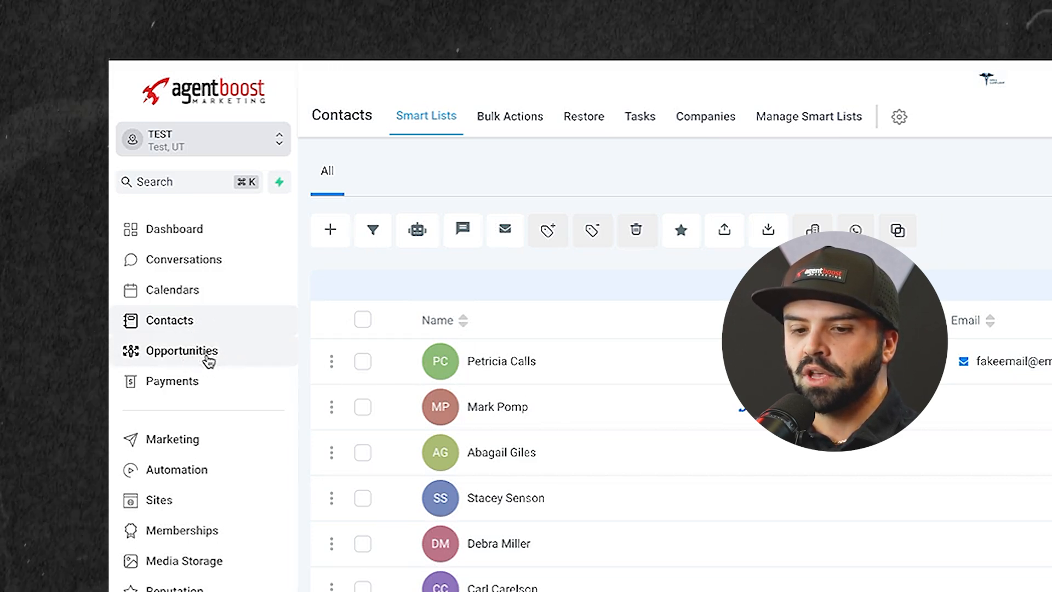
# Review the Life Insurance, Medicare and ACA Health opportunities on the first contact's record, and return to the contact list
pyautogui.click(501, 366)
pyautogui.scroll(-10, 504, 363)
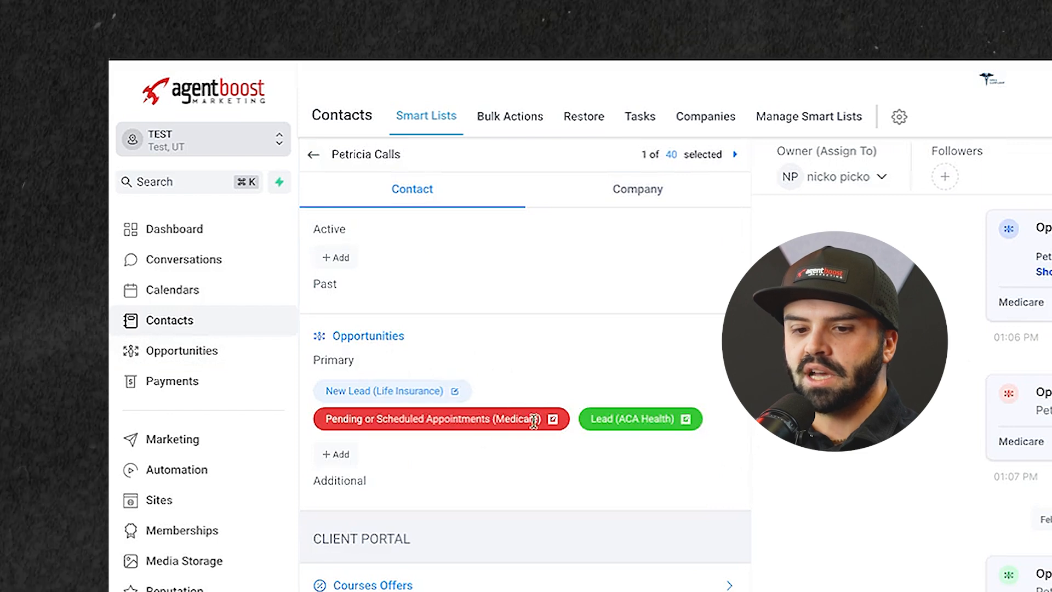
pyautogui.moveTo(326, 390); pyautogui.dragTo(456, 395)
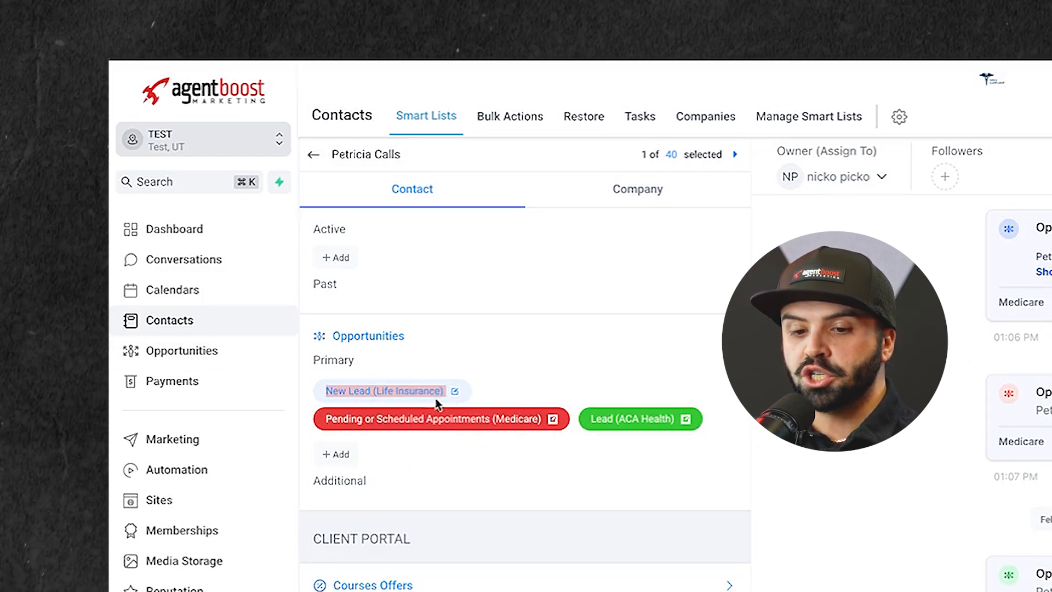
pyautogui.moveTo(327, 421); pyautogui.dragTo(422, 419)
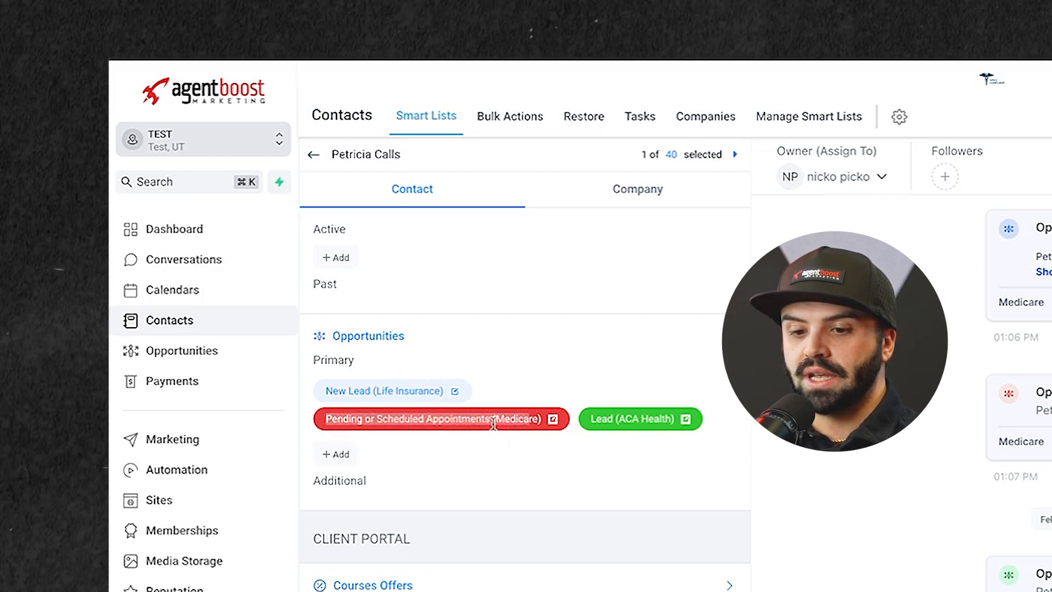
pyautogui.moveTo(591, 418)
pyautogui.mouseDown()
pyautogui.moveTo(669, 421)
pyautogui.moveTo(658, 422)
pyautogui.mouseUp()
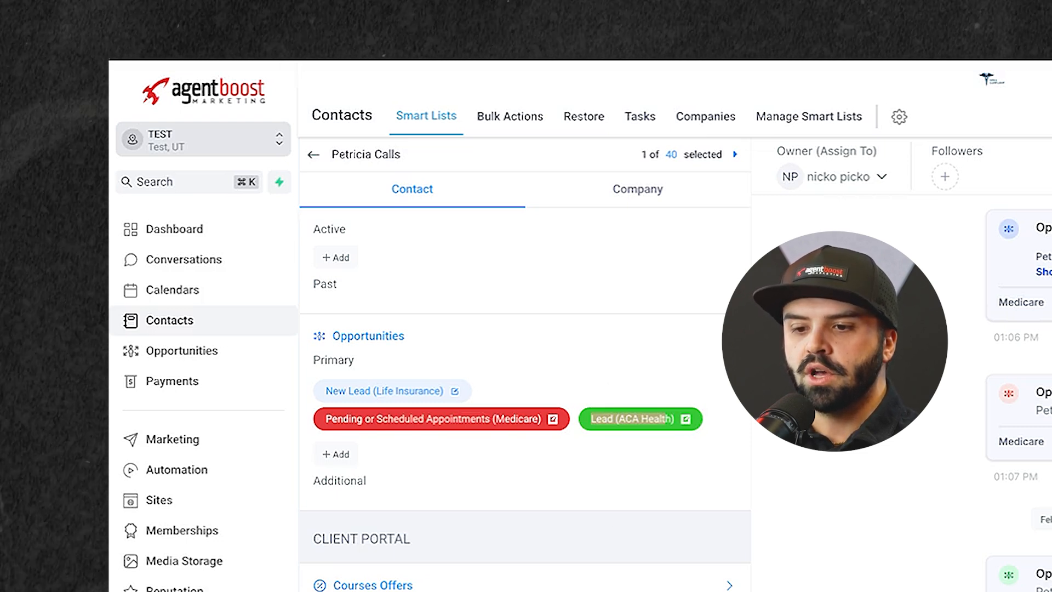
pyautogui.scroll(10, 1019, 383)
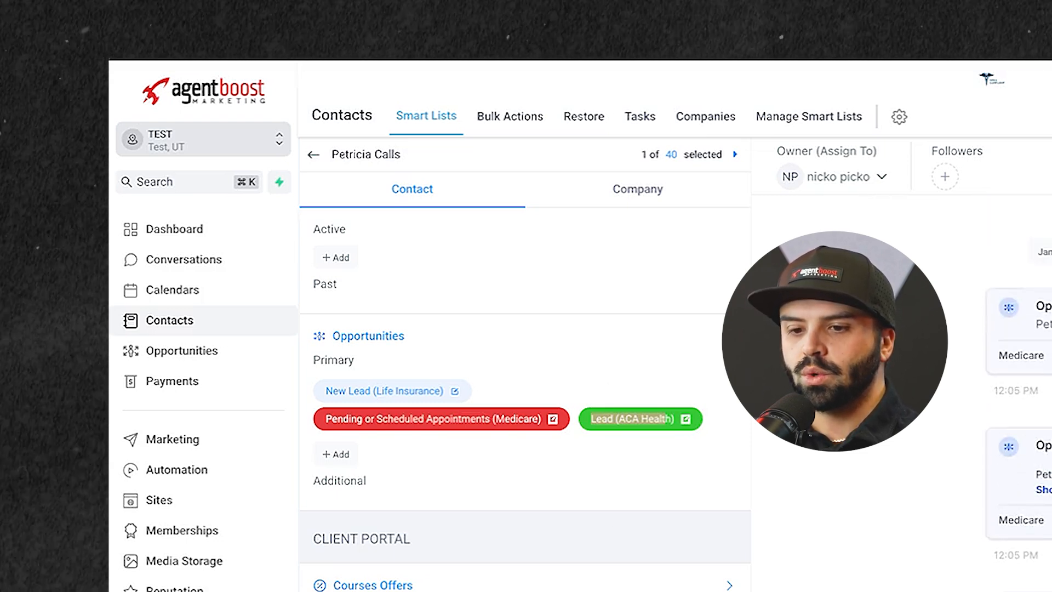
pyautogui.scroll(15, 629, 547)
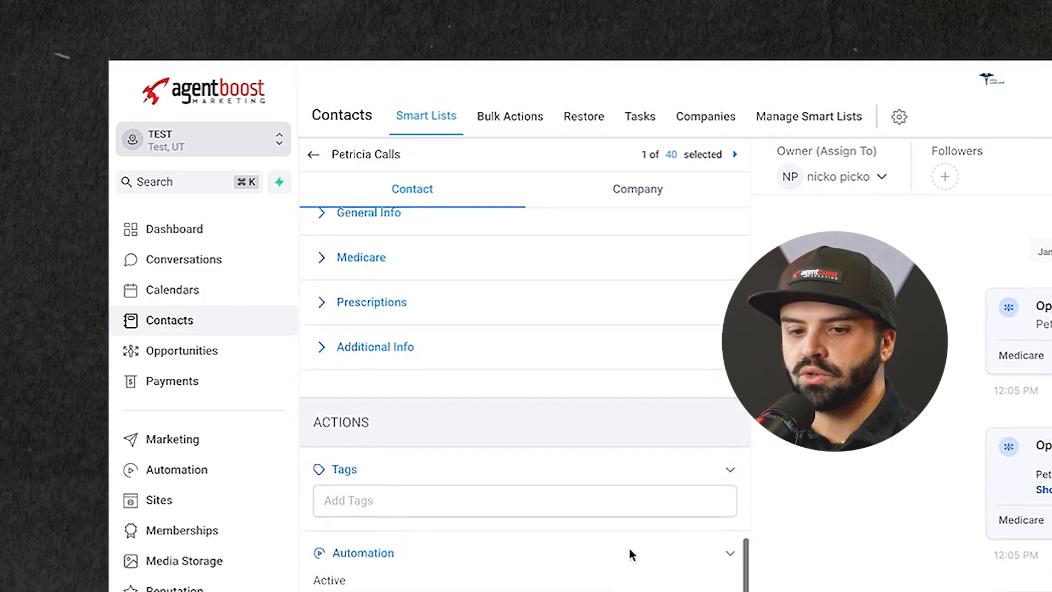
pyautogui.click(313, 156)
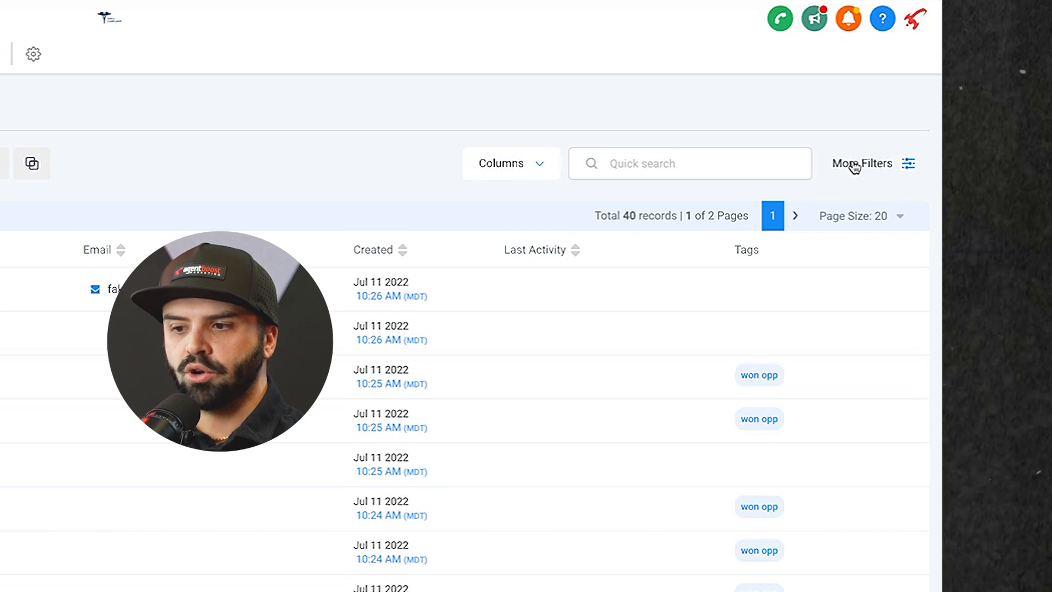
# Filter the Medicare pipeline's opportunities by the Won status instead of Open
pyautogui.click(854, 165)
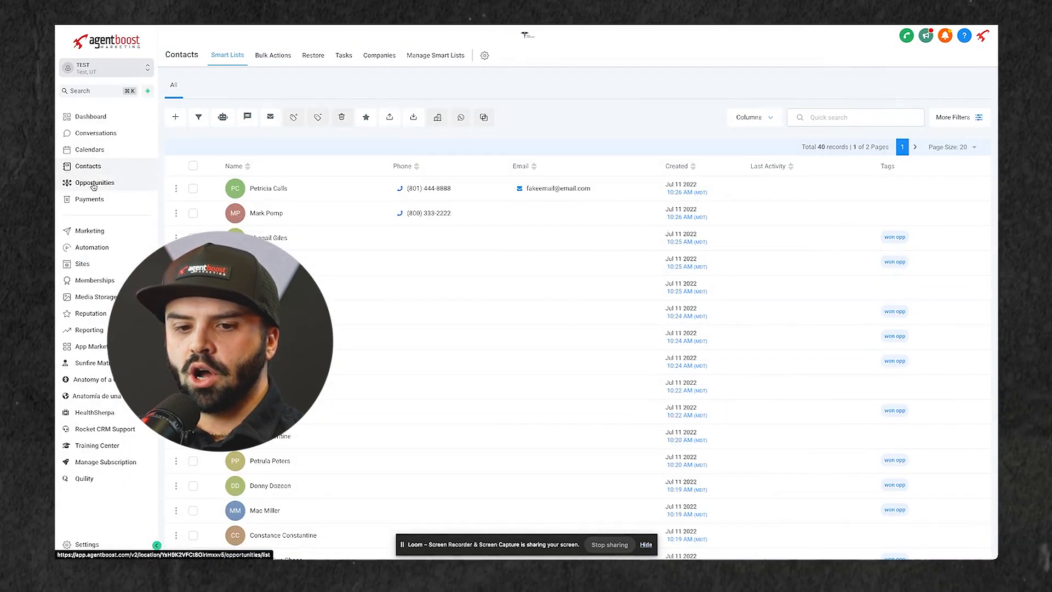
pyautogui.click(105, 186)
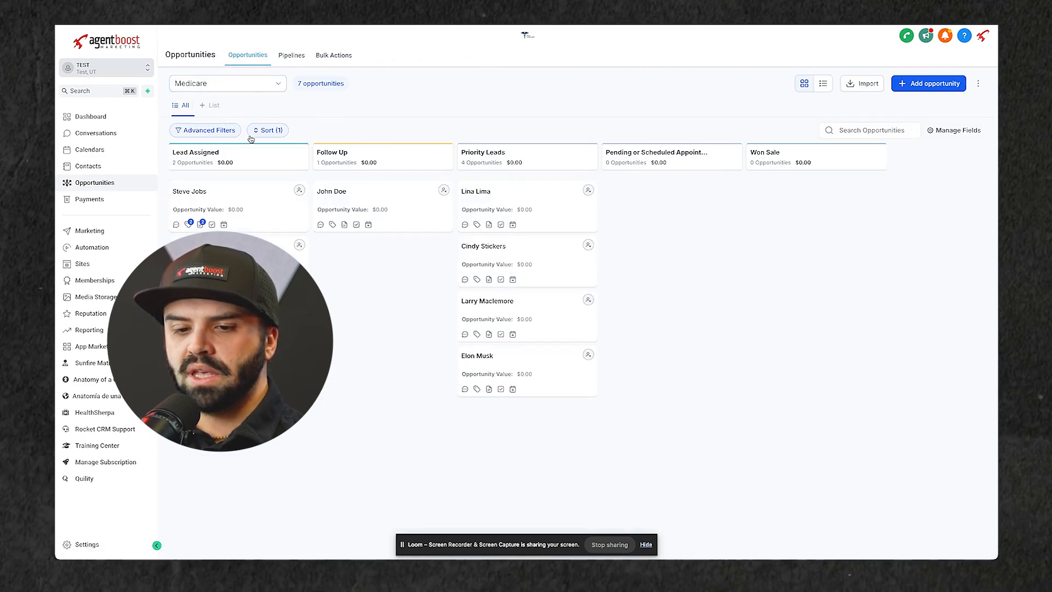
pyautogui.click(221, 132)
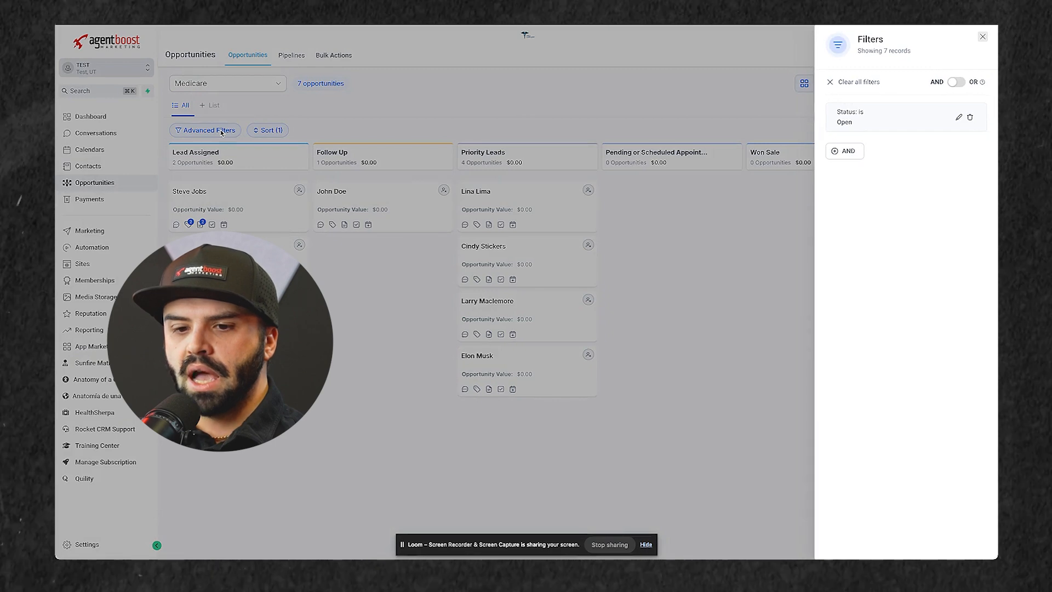
pyautogui.click(955, 117)
pyautogui.click(836, 130)
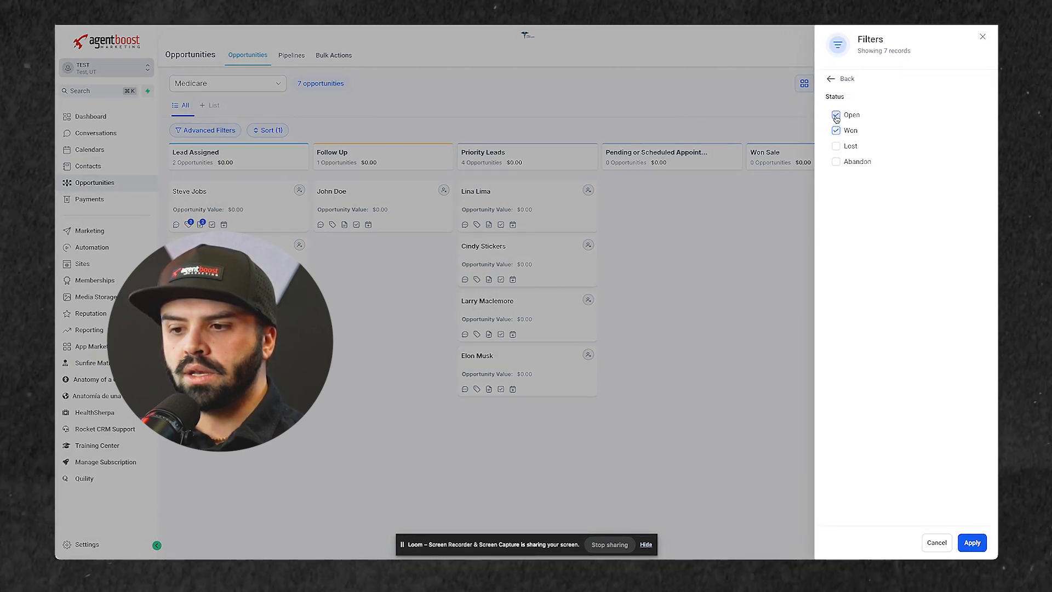
pyautogui.click(836, 115)
pyautogui.click(969, 543)
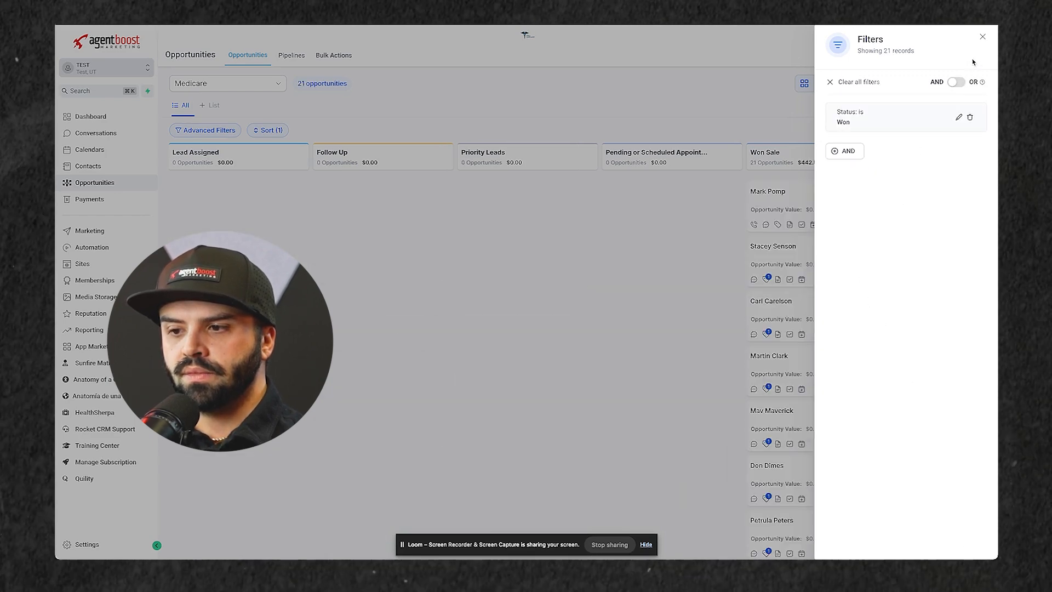
pyautogui.click(983, 38)
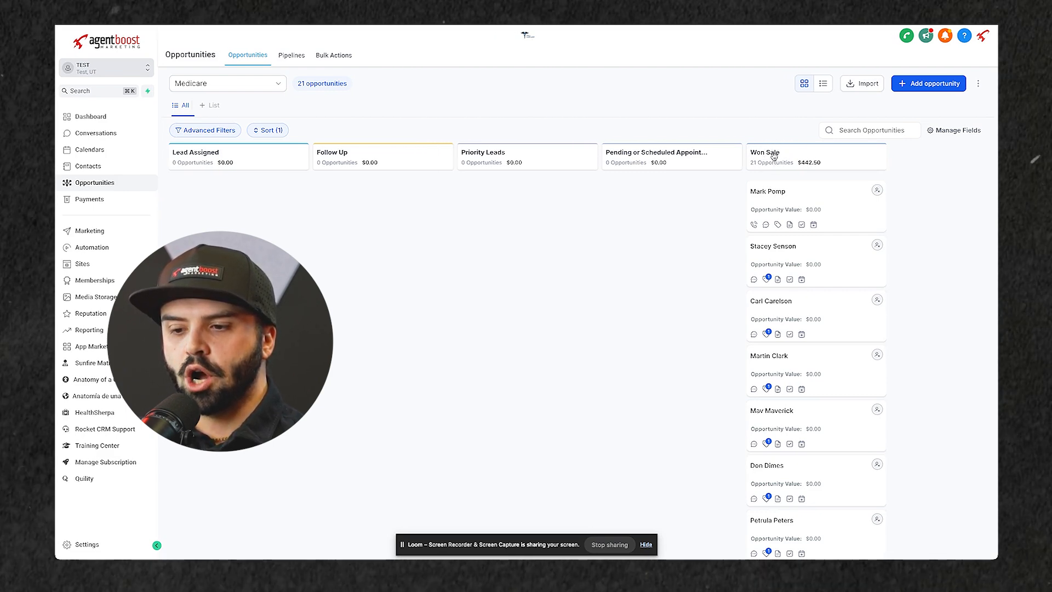
# Filter the contacts by pipeline stage, set to the Medicare pipeline and the Won Sale stage
pyautogui.click(108, 169)
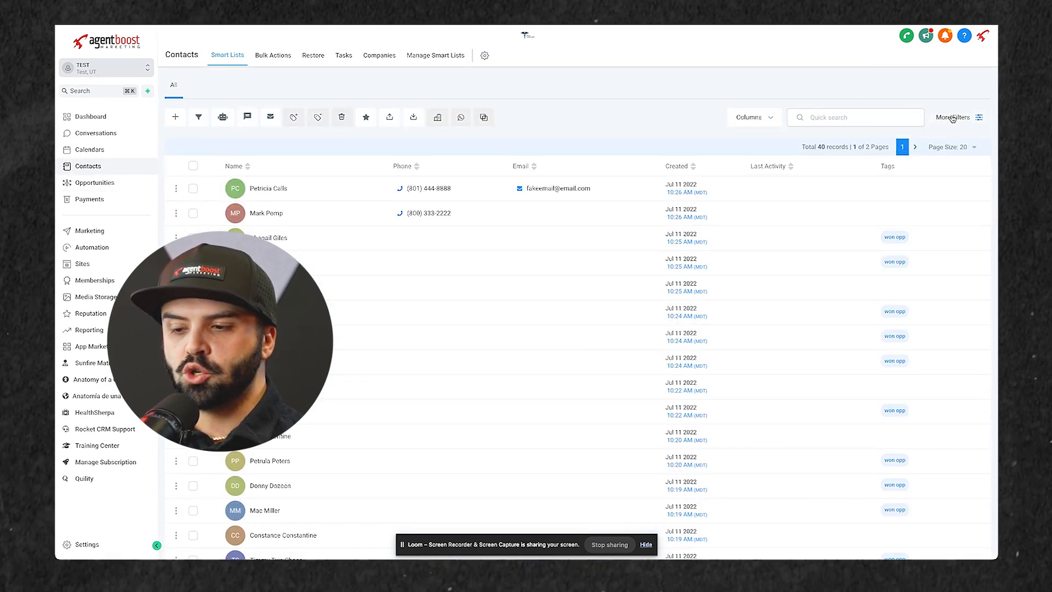
pyautogui.click(864, 89)
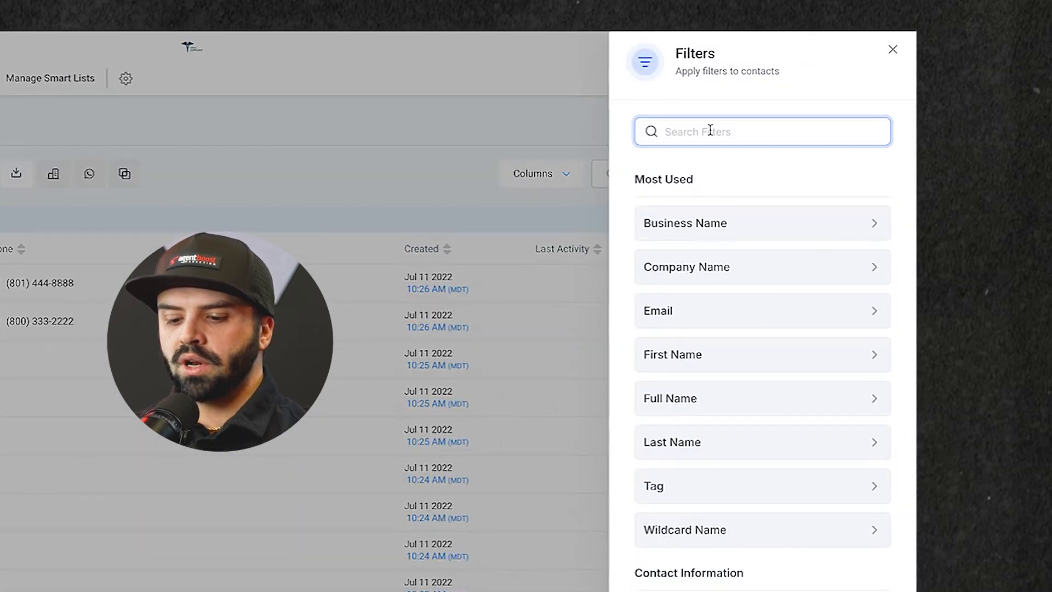
pyautogui.write('pip')
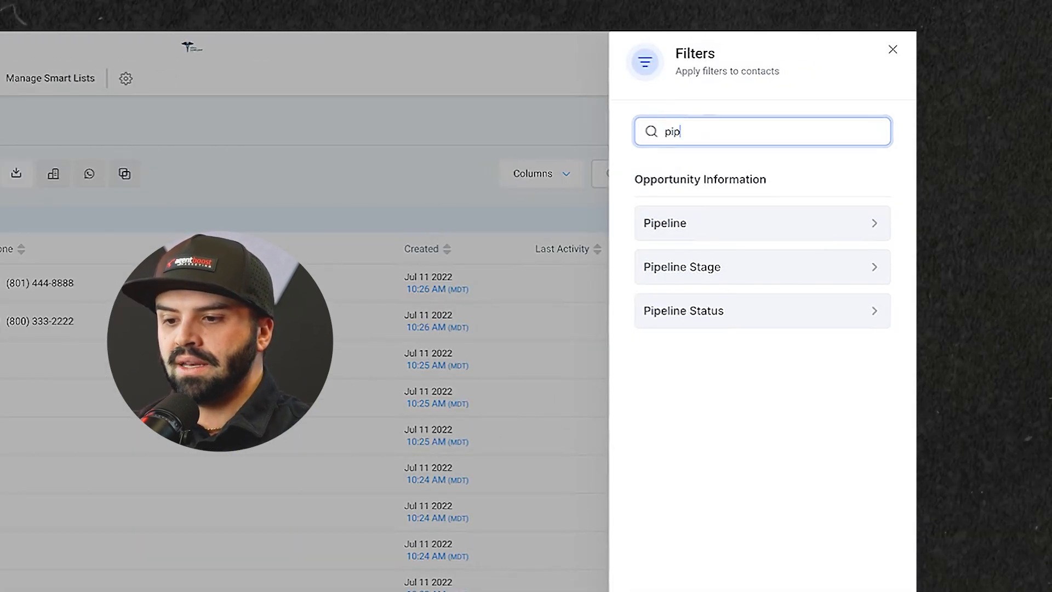
pyautogui.click(693, 276)
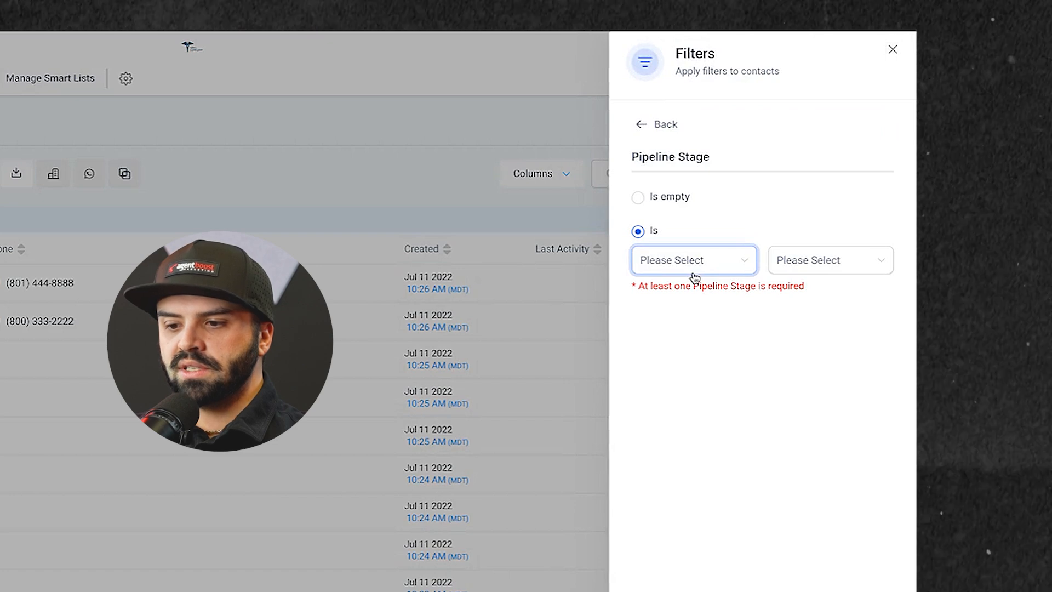
pyautogui.click(695, 274)
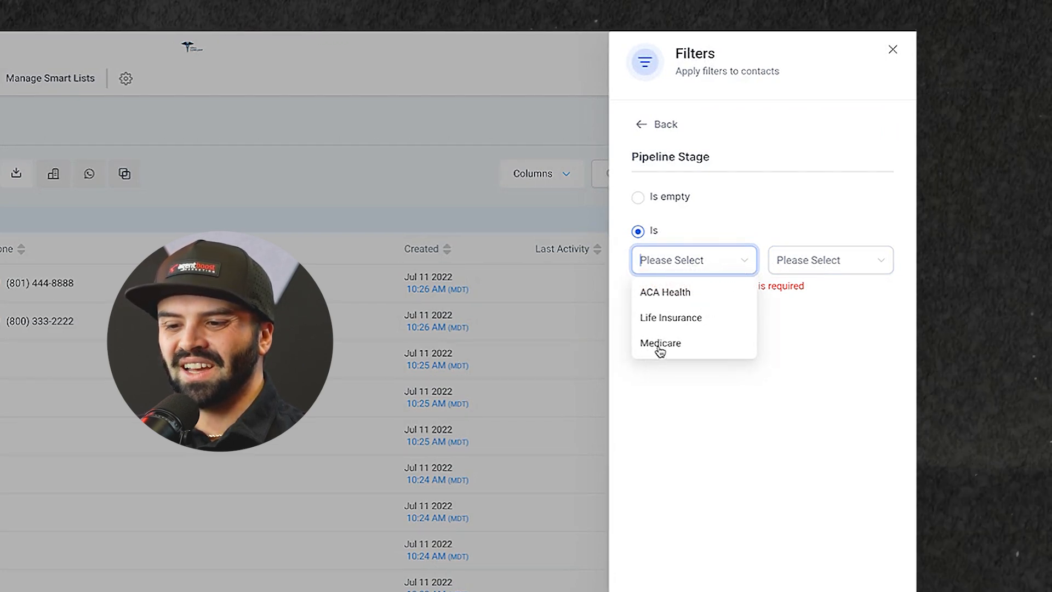
pyautogui.click(689, 344)
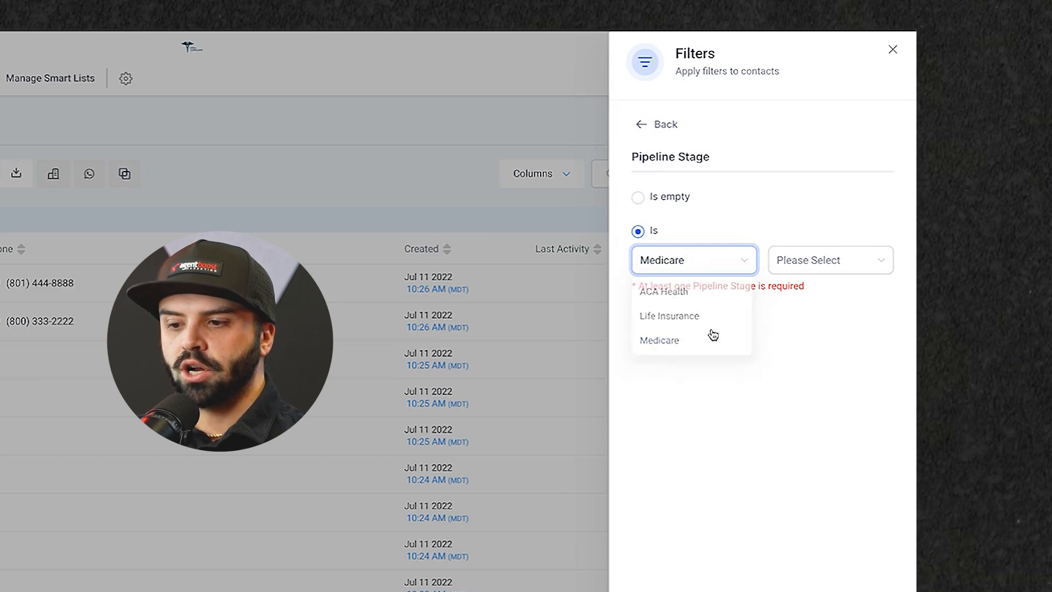
pyautogui.click(819, 261)
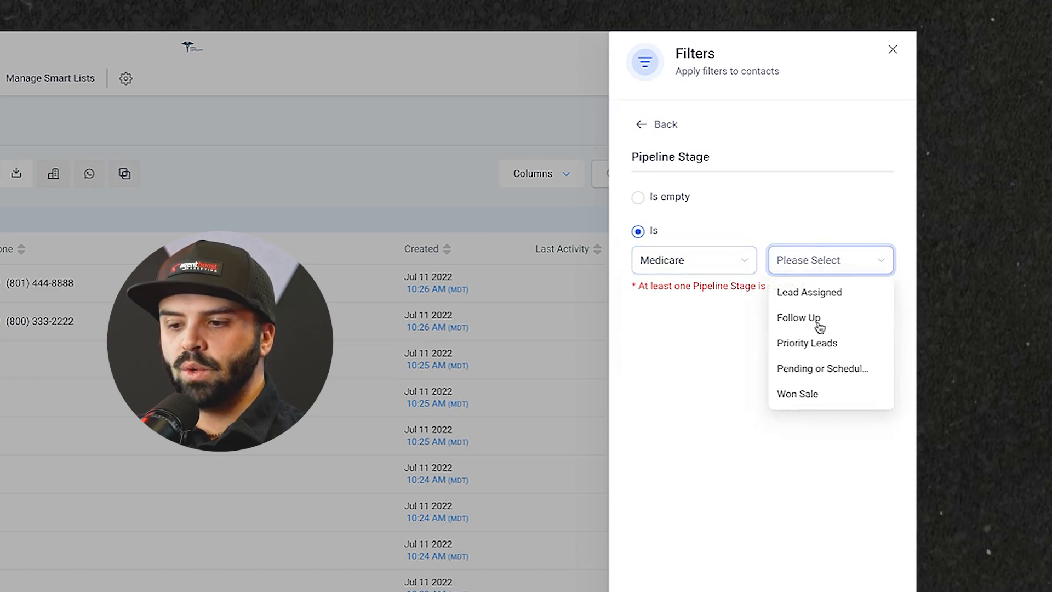
pyautogui.click(810, 395)
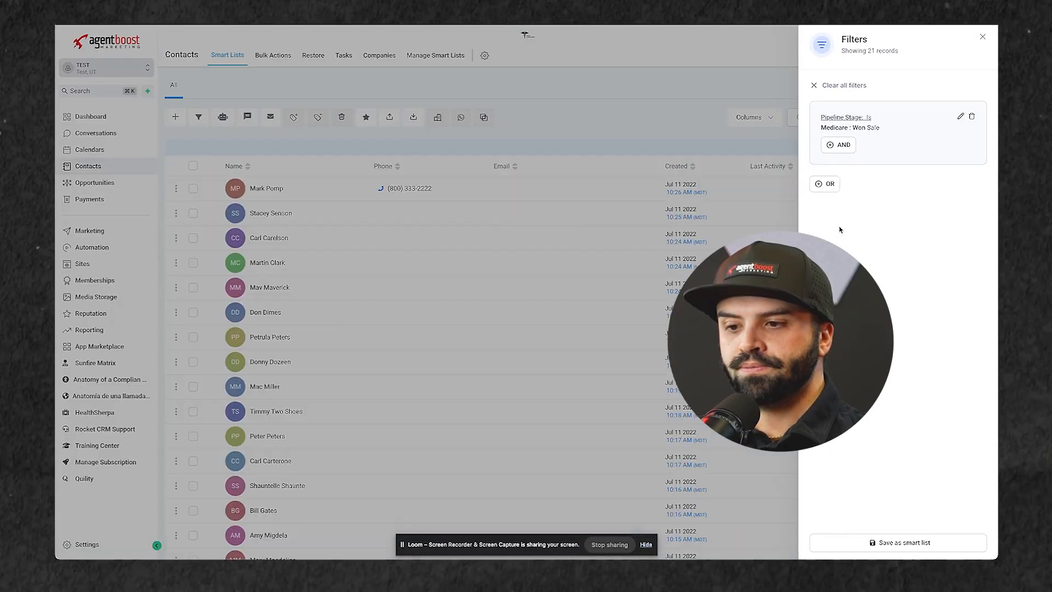
pyautogui.click(982, 38)
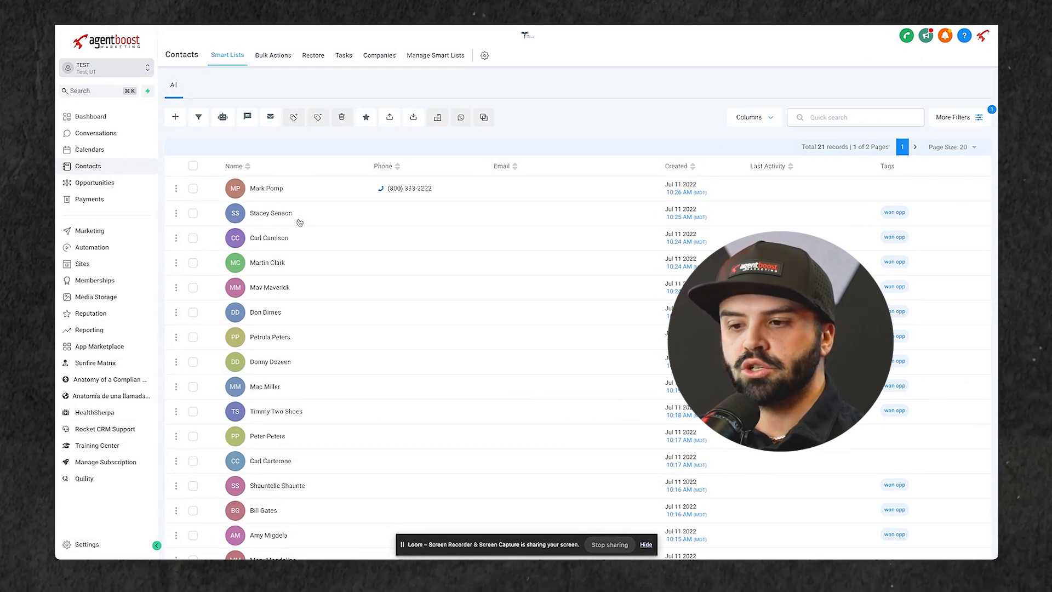
# Select all contacts in the filtered list across every page
pyautogui.click(193, 166)
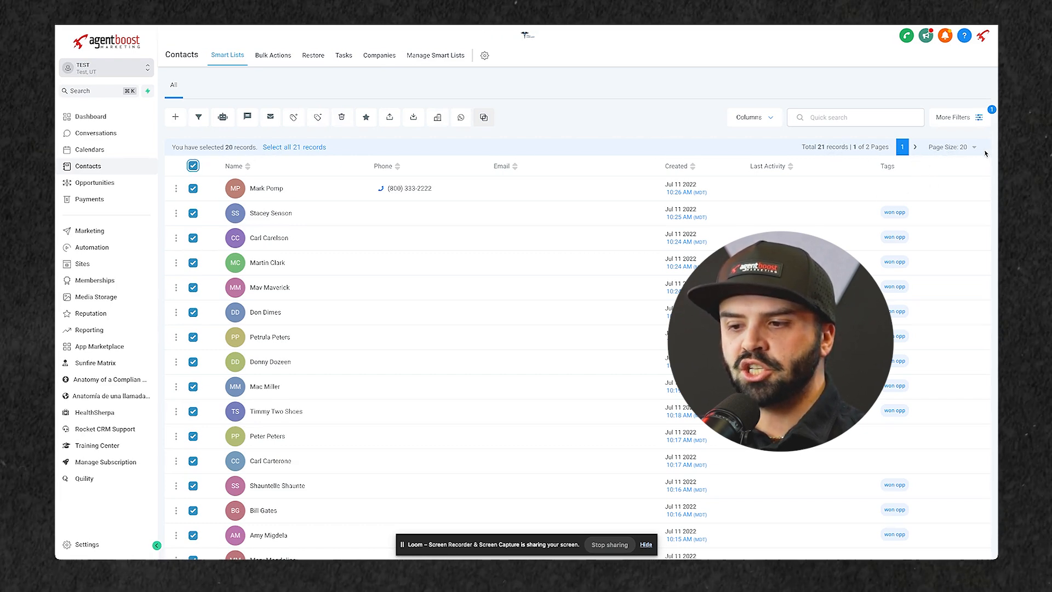
pyautogui.click(946, 147)
pyautogui.click(597, 134)
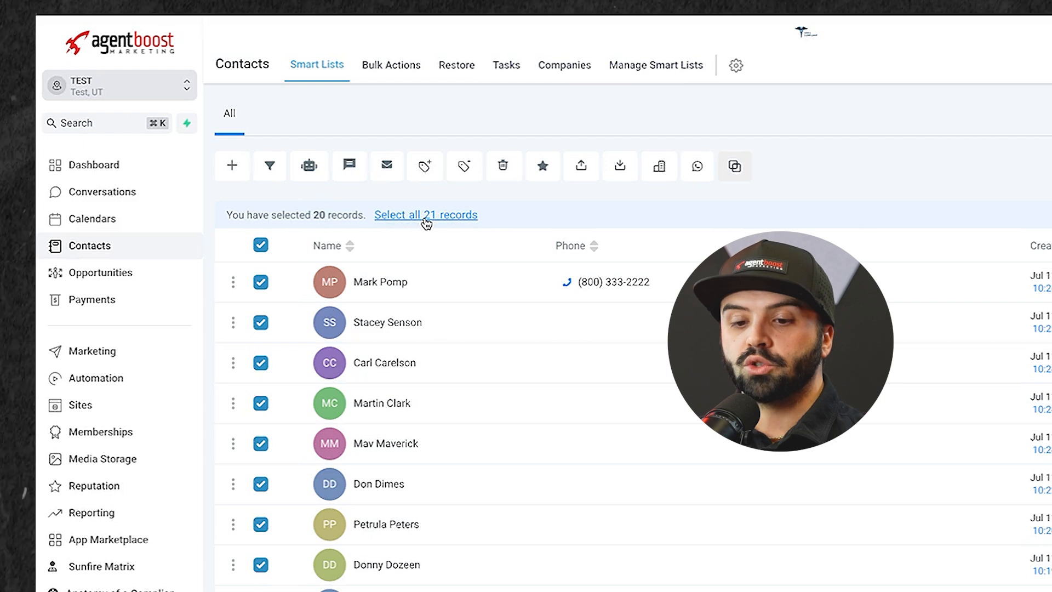
pyautogui.click(426, 216)
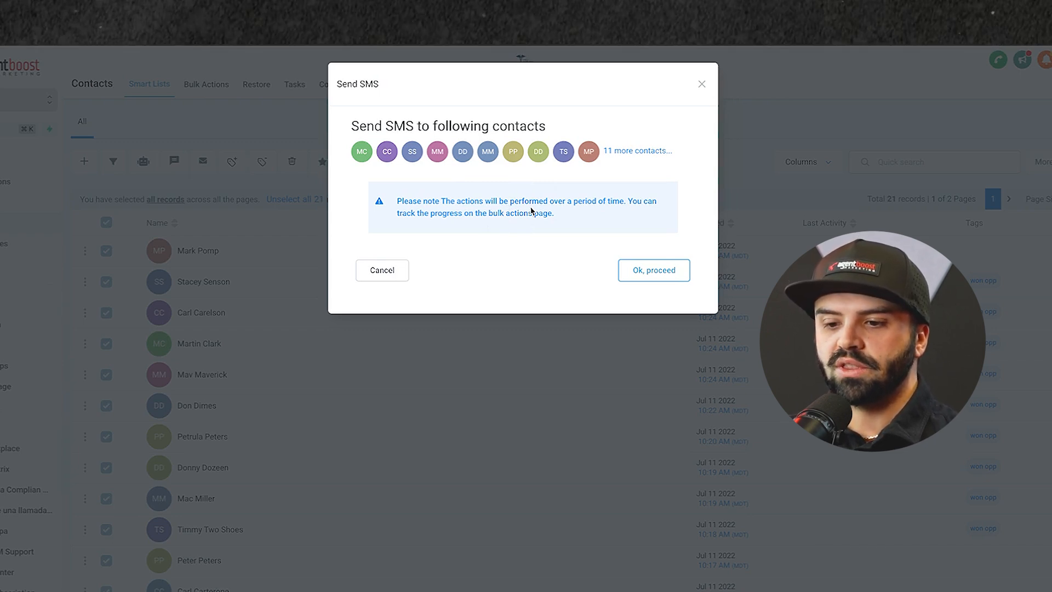
# Proceed with the bulk SMS and write "Hi", the contact's first-name placeholder, and ", this is" the sender's name "your Isurance Agent"
pyautogui.click(655, 270)
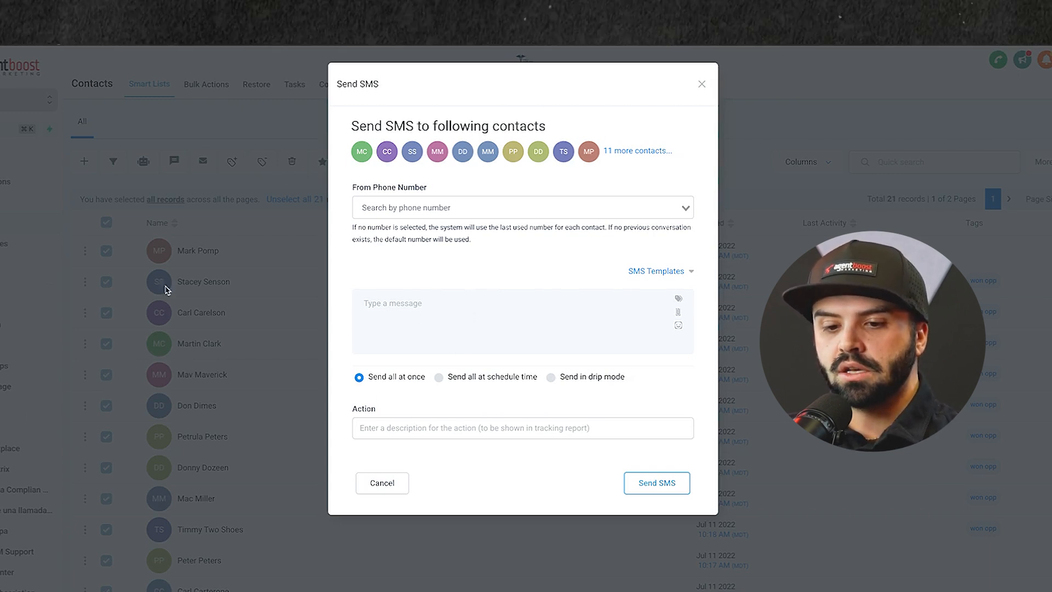
pyautogui.click(463, 333)
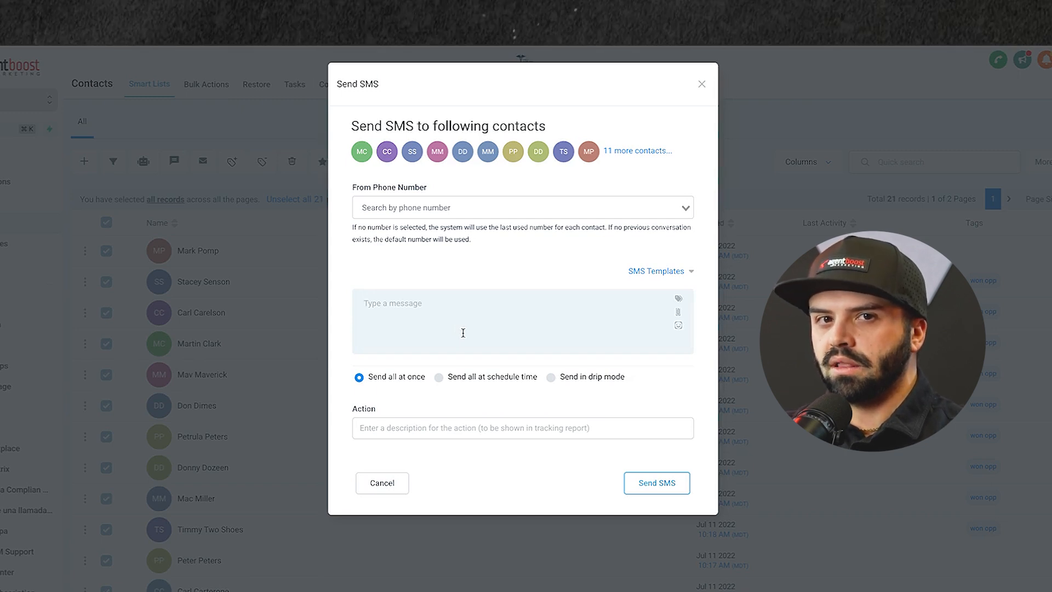
pyautogui.write('Hi')
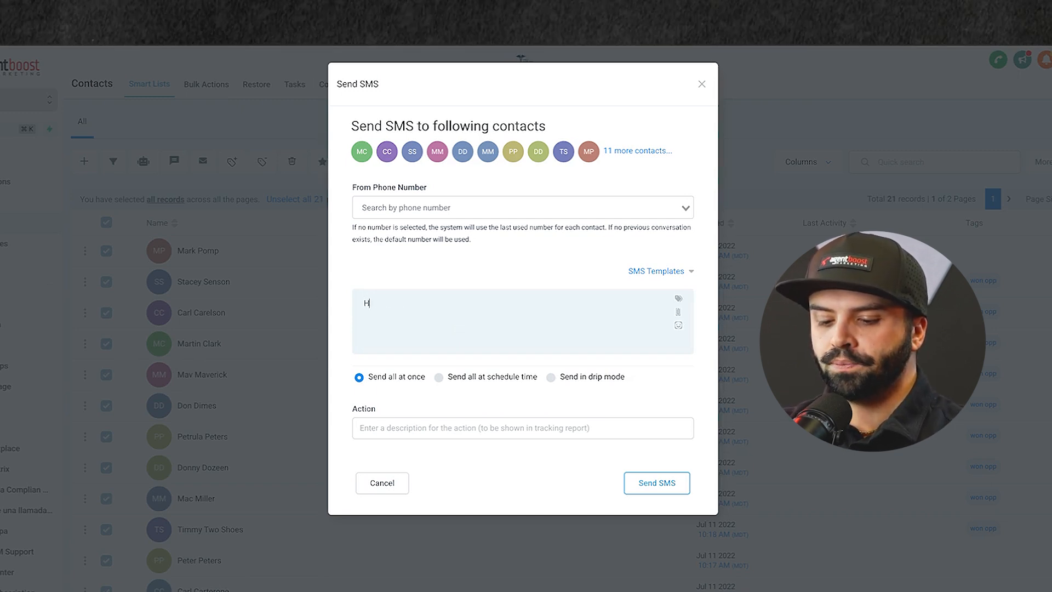
pyautogui.click(678, 298)
pyautogui.click(701, 357)
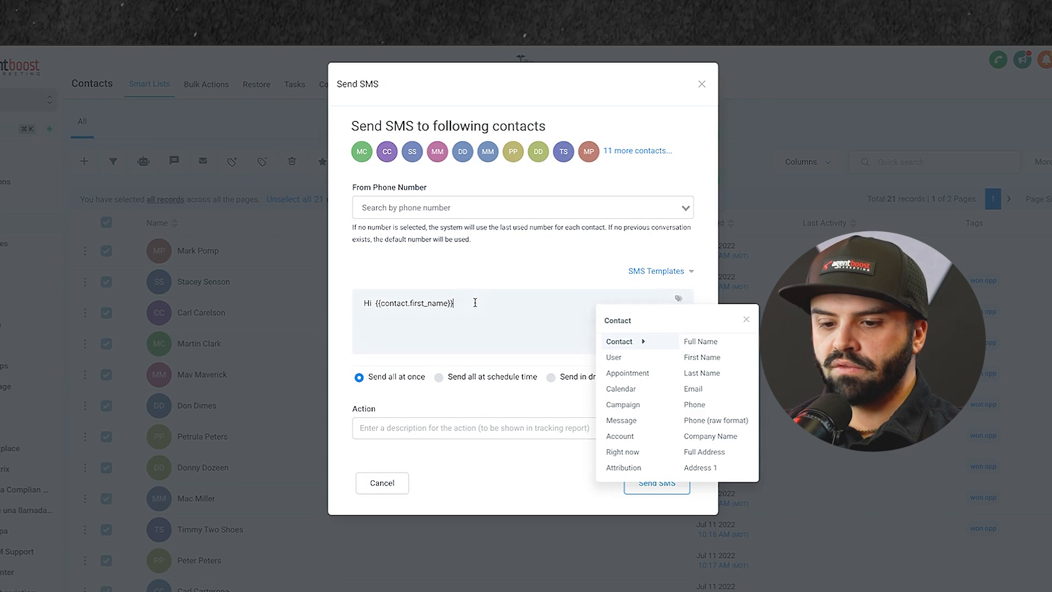
pyautogui.click(464, 311)
pyautogui.write(', this is Nicko your Isurance Agent')
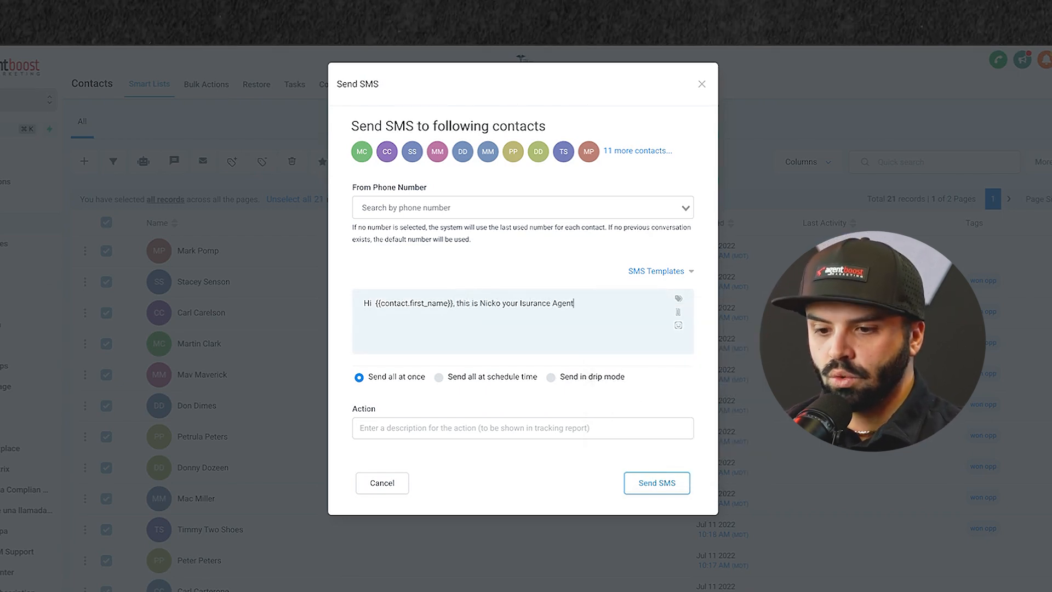
pyautogui.moveTo(595, 305); pyautogui.dragTo(337, 301)
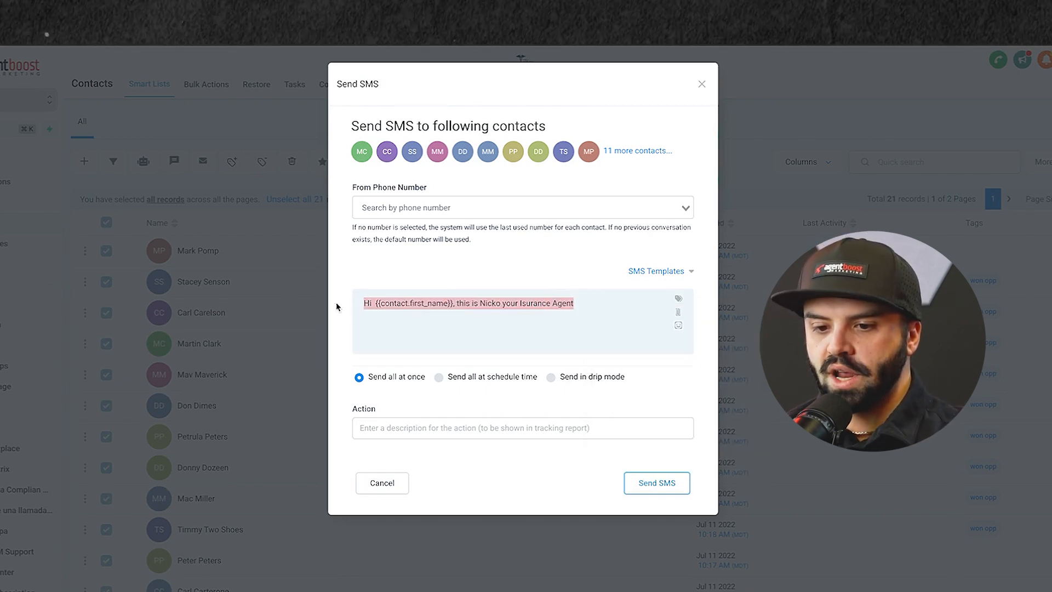
pyautogui.click(372, 304)
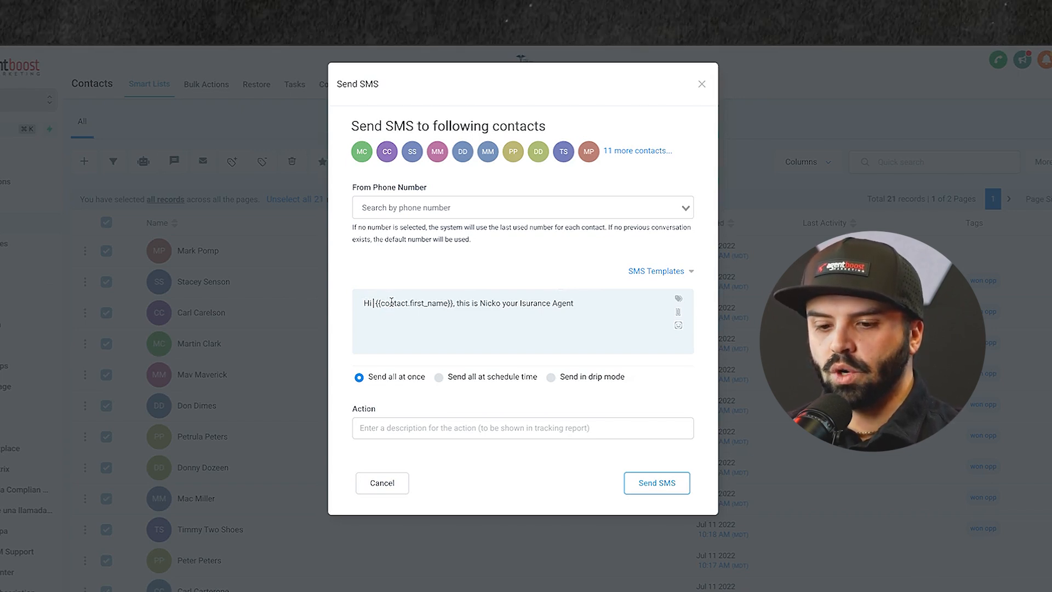
pyautogui.moveTo(377, 304); pyautogui.dragTo(455, 304)
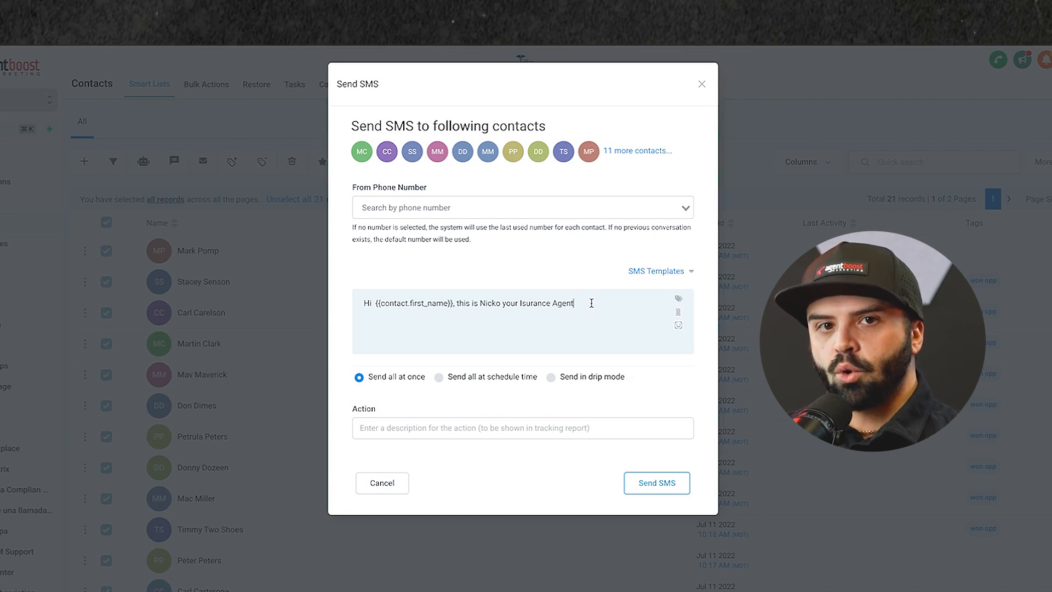
# Append the user's Twilio phone number placeholder to the end of the SMS message
pyautogui.click(679, 300)
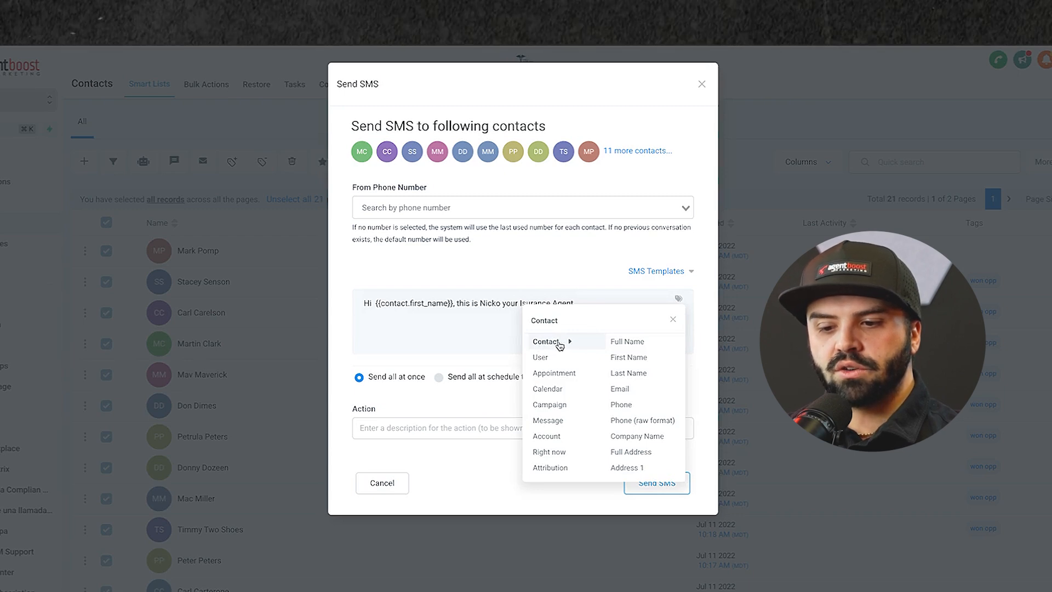
pyautogui.scroll(-3, 630, 378)
pyautogui.scroll(3, 635, 377)
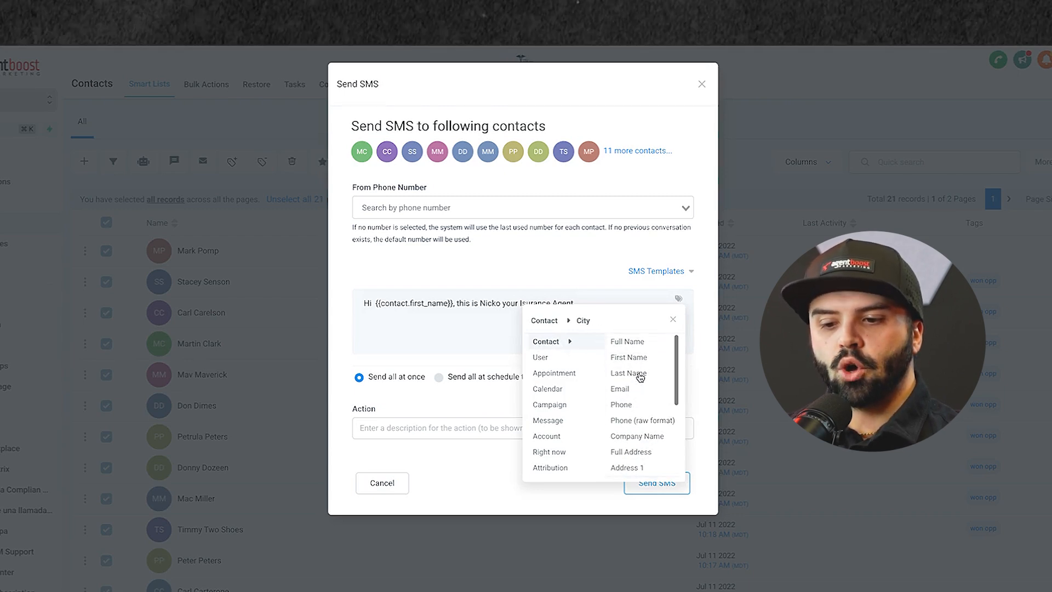
pyautogui.moveTo(562, 359)
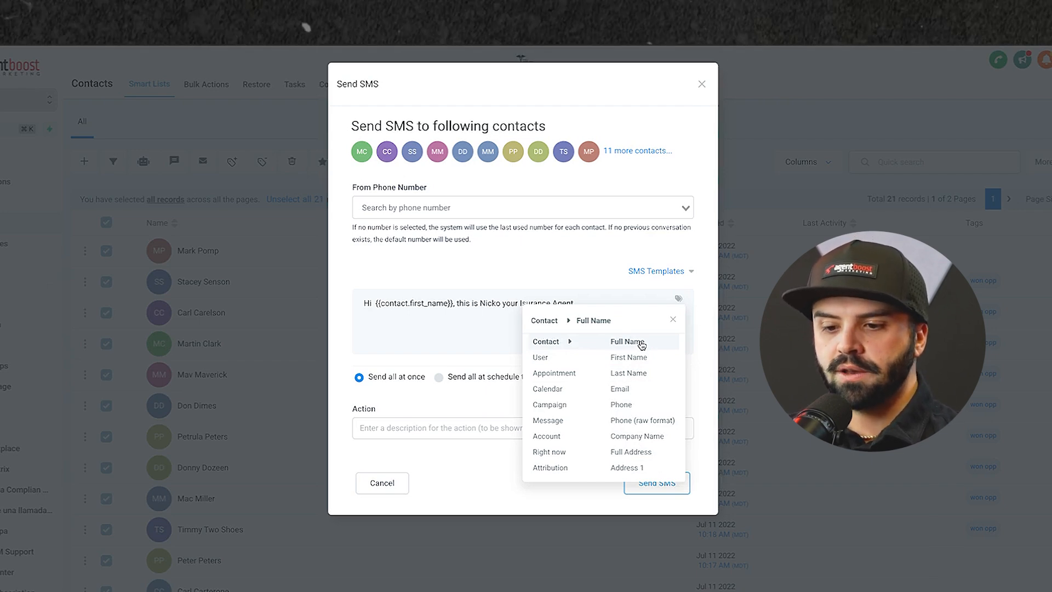
pyautogui.scroll(-1, 657, 383)
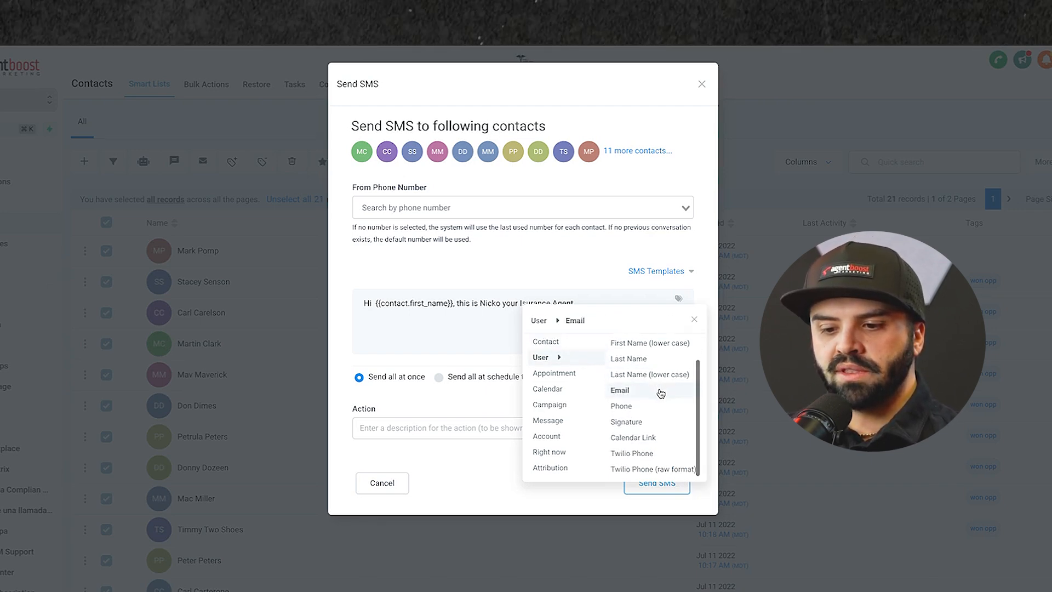
pyautogui.click(651, 455)
pyautogui.click(476, 314)
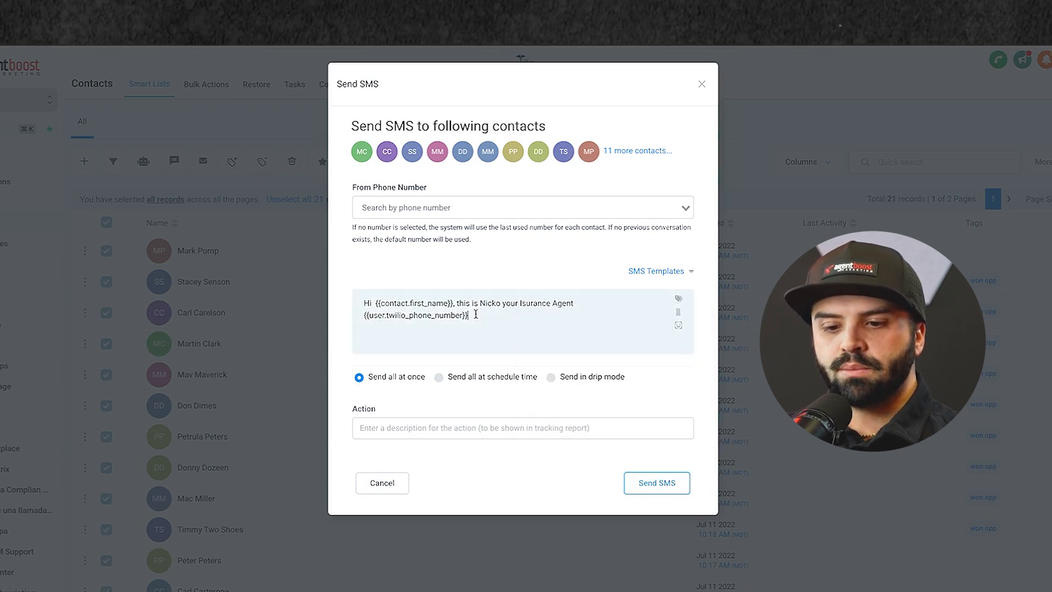
pyautogui.moveTo(476, 314); pyautogui.dragTo(349, 317)
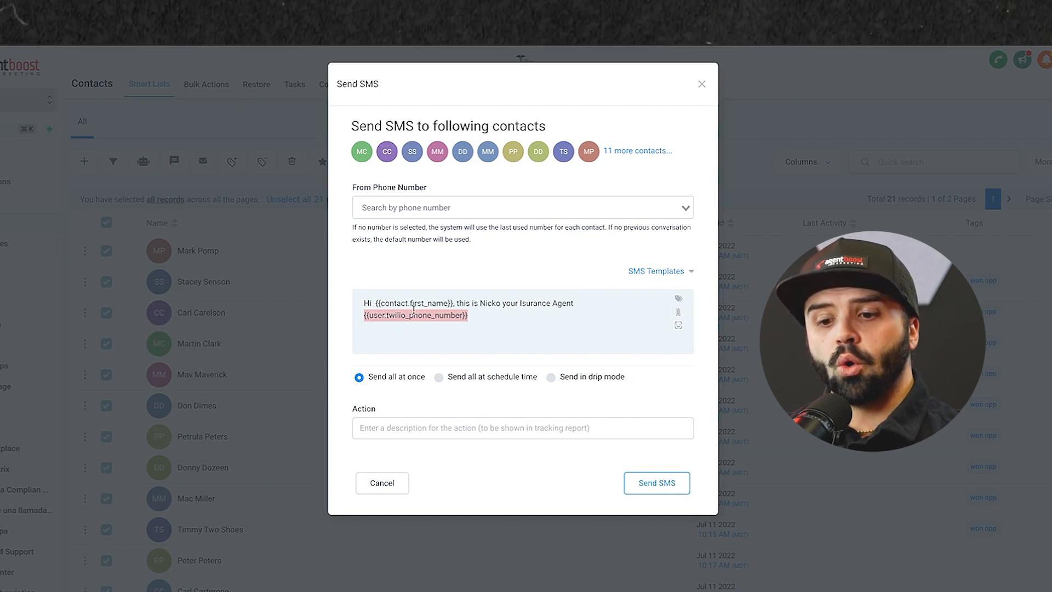
pyautogui.moveTo(478, 315); pyautogui.dragTo(346, 322)
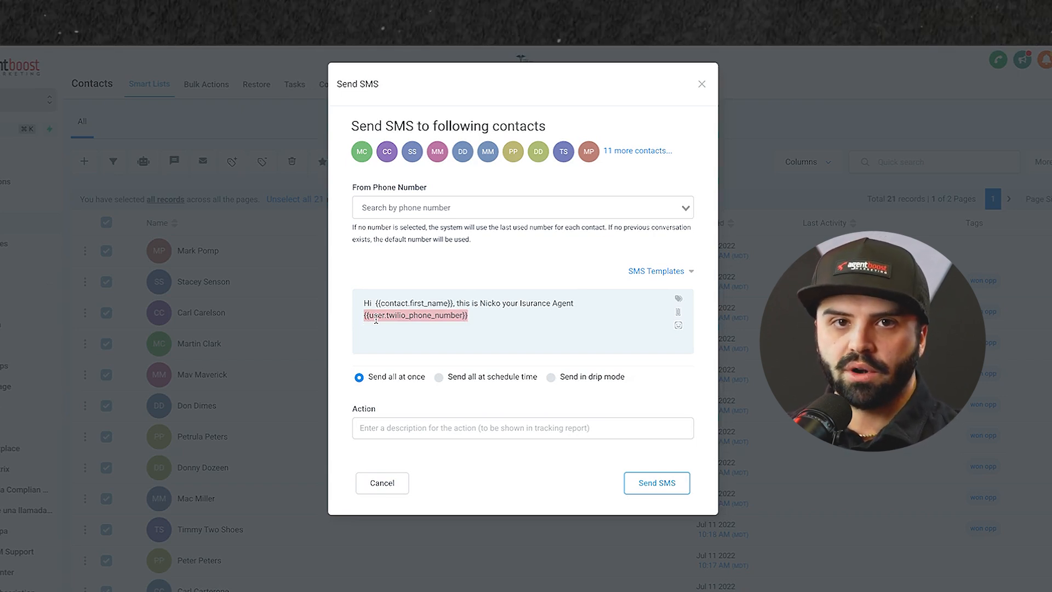
pyautogui.click(502, 310)
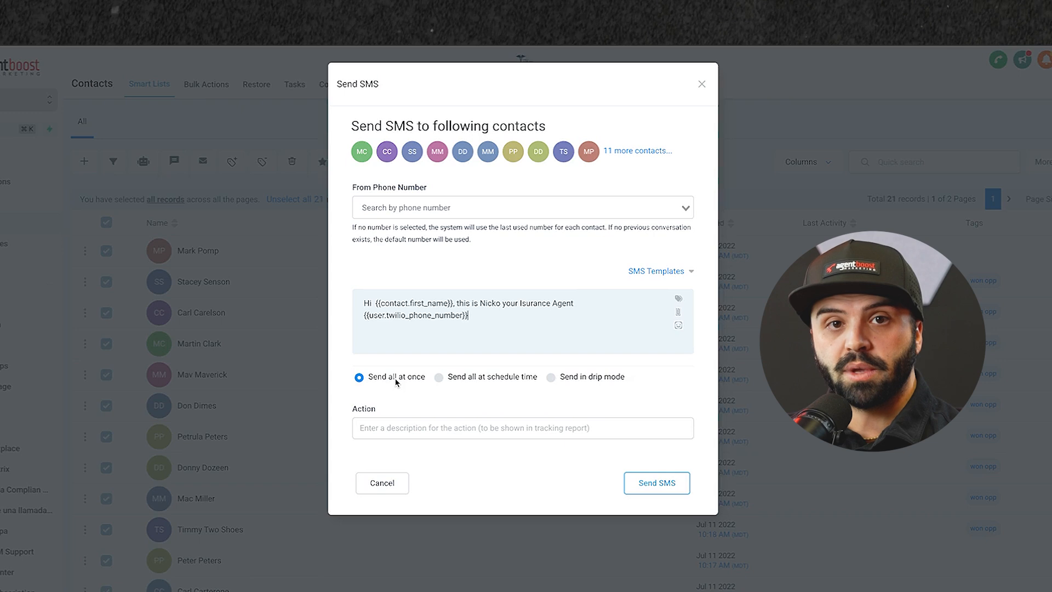
# Set the SMS to send all at a scheduled time, starting Mon, Feb 10, 2025 at 2:00 PM
pyautogui.click(475, 382)
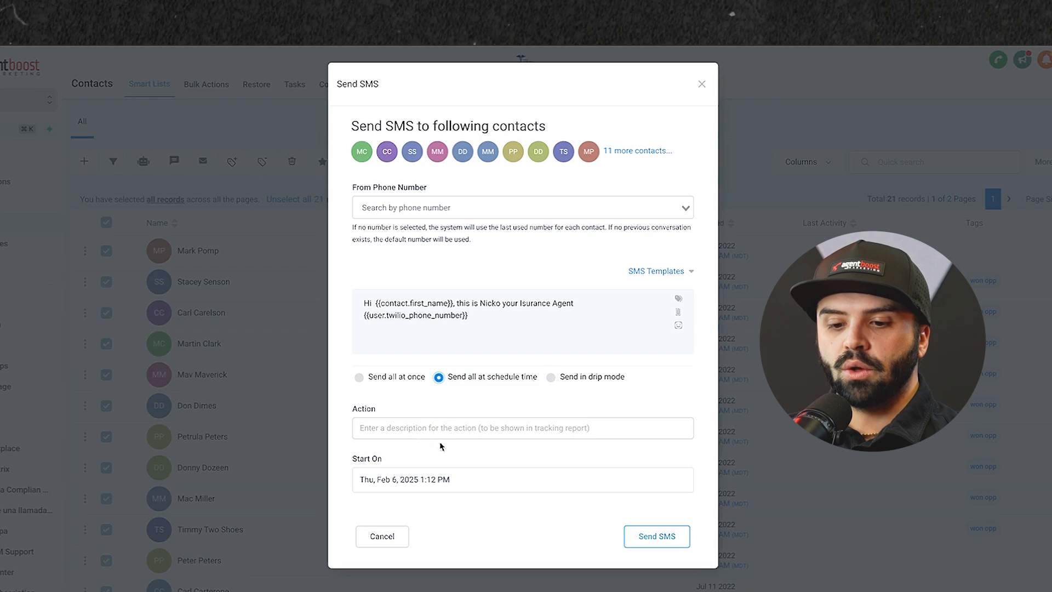
pyautogui.click(398, 380)
pyautogui.click(459, 379)
pyautogui.click(451, 481)
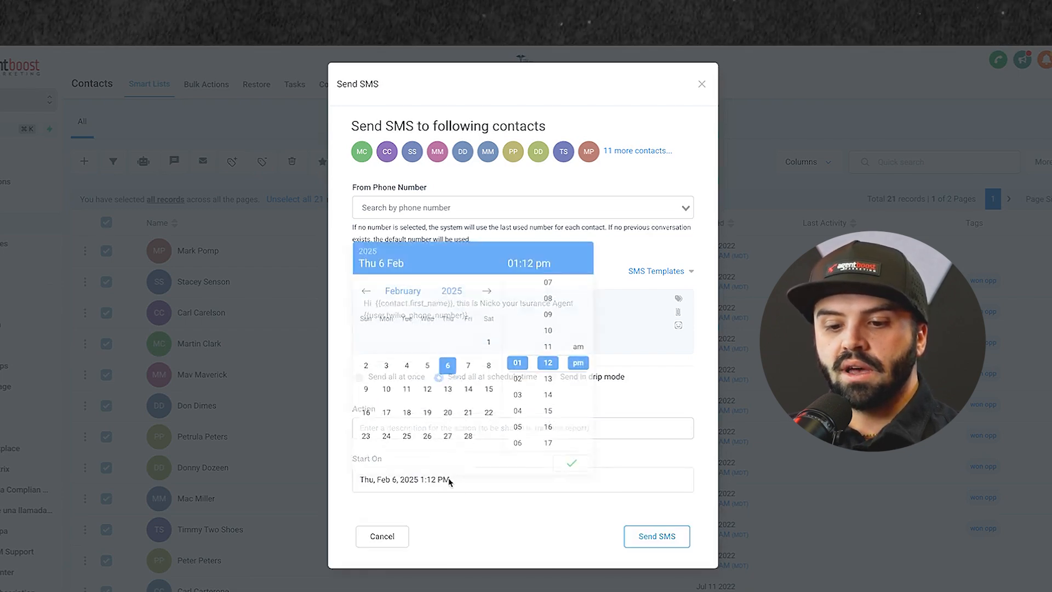
pyautogui.click(386, 382)
pyautogui.click(516, 372)
pyautogui.scroll(4, 547, 367)
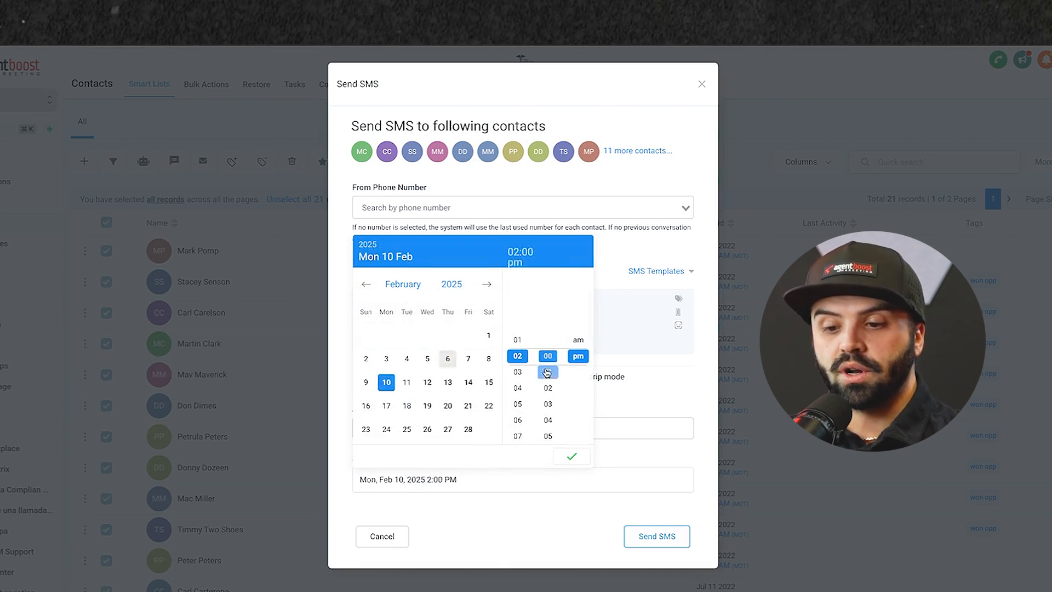
pyautogui.click(579, 341)
pyautogui.click(579, 373)
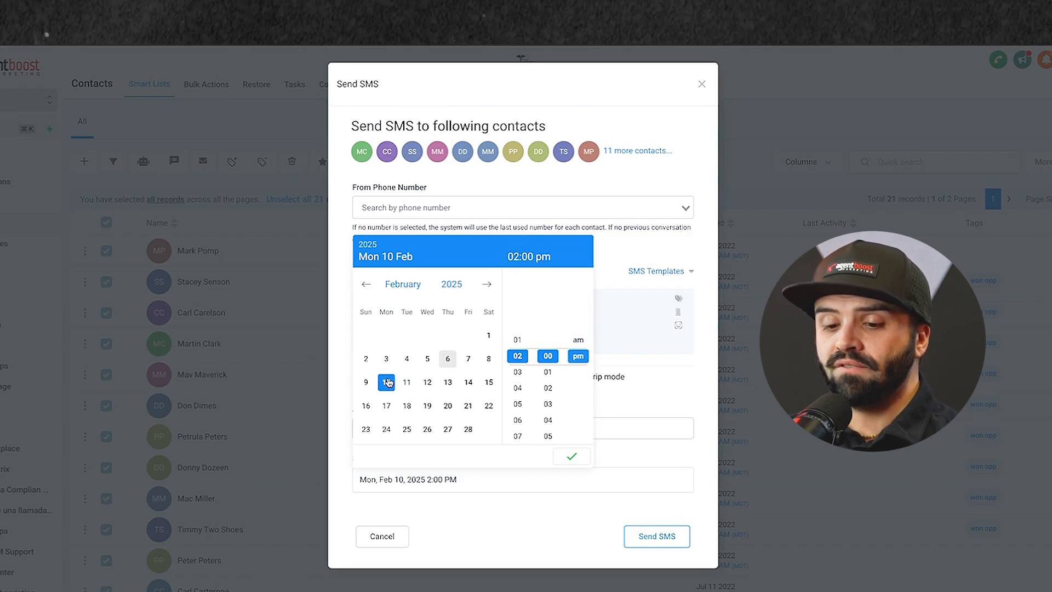
pyautogui.click(565, 456)
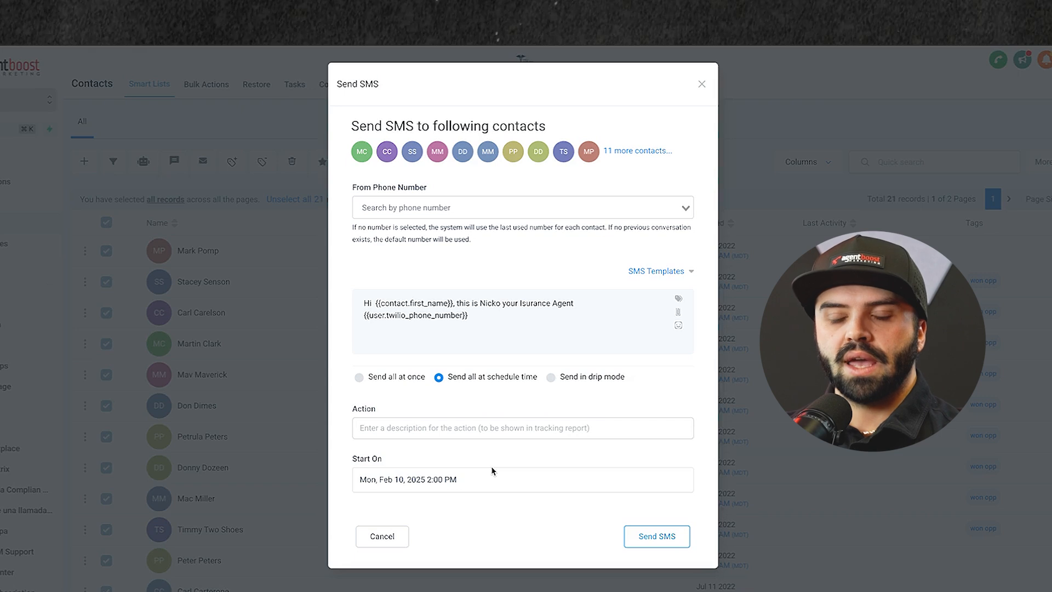
# Switch the sending method to drip mode with a batch quantity of 30
pyautogui.click(575, 378)
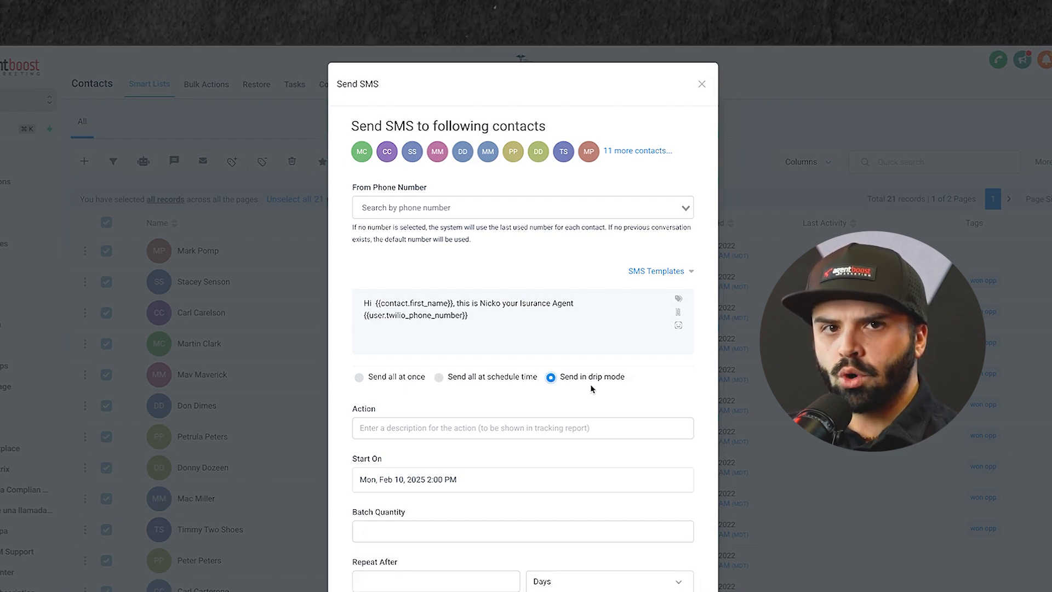
pyautogui.scroll(-2, 605, 367)
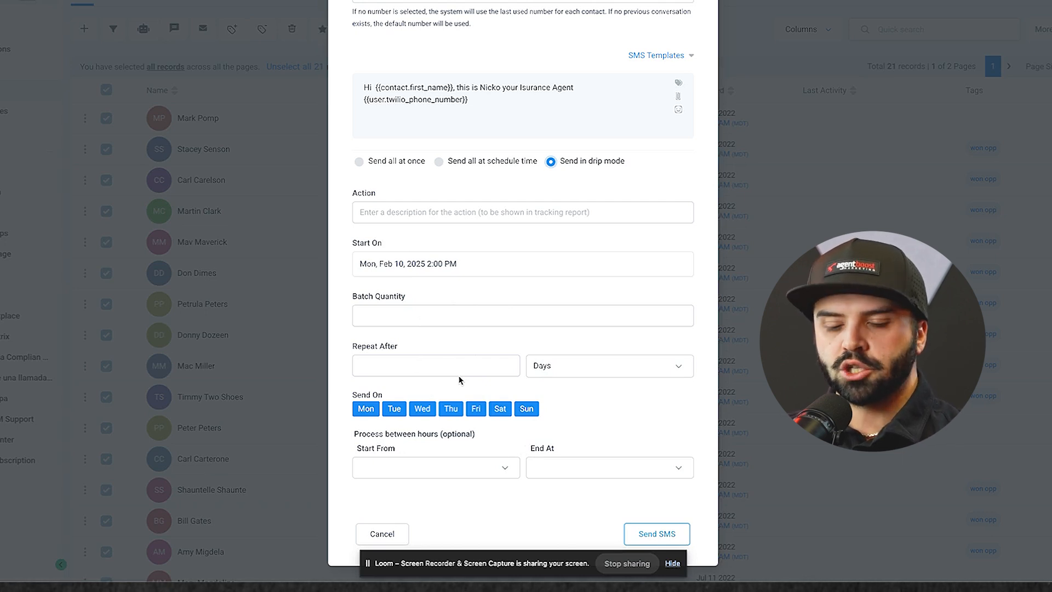
pyautogui.click(414, 312)
pyautogui.write('30')
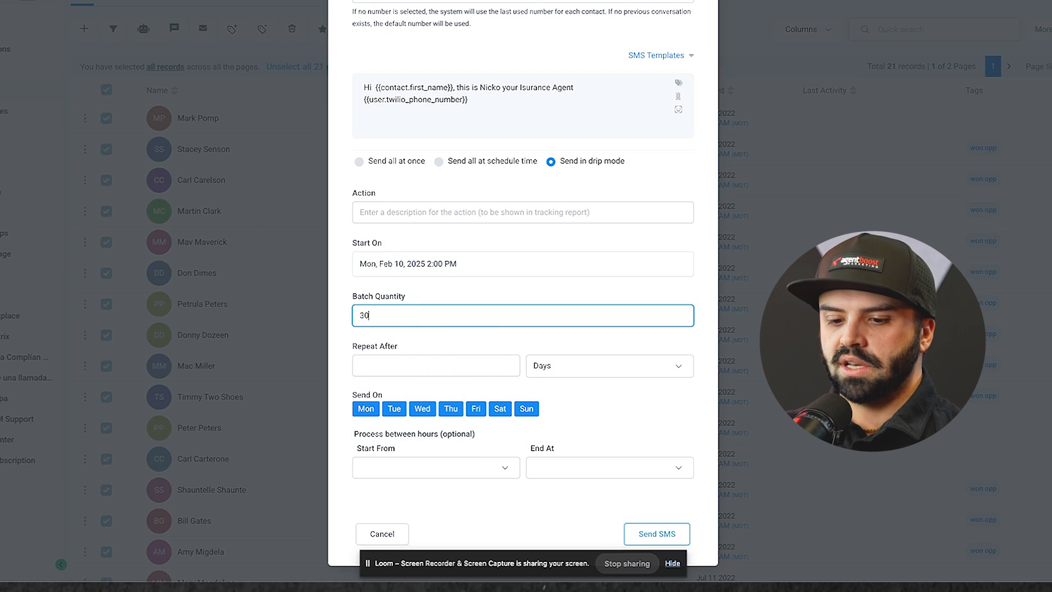
# Repeat the batches after 1 day and exclude Saturday and Sunday from the sending days
pyautogui.click(435, 365)
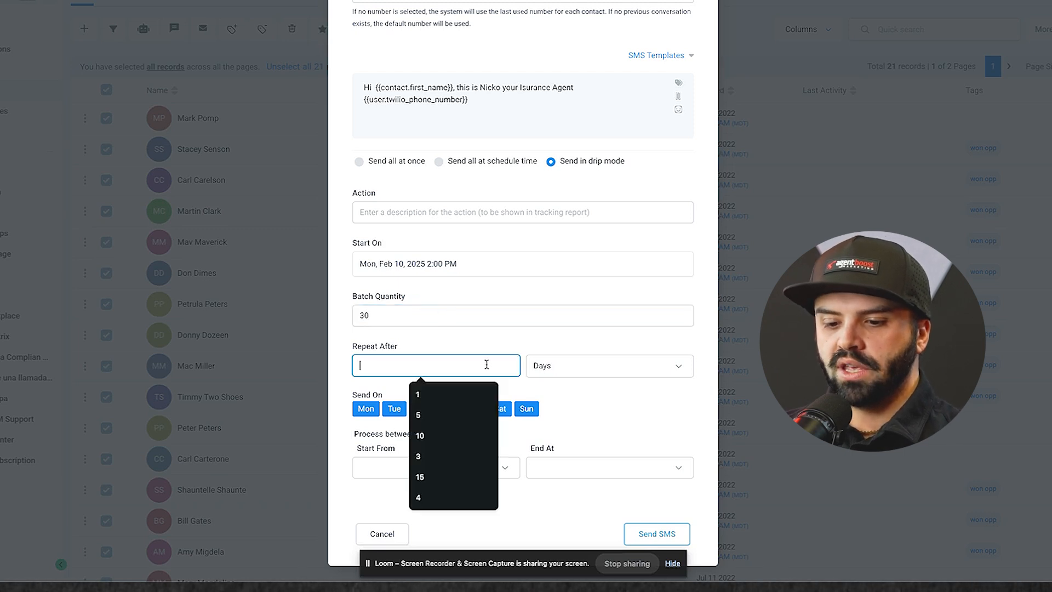
pyautogui.write('1')
pyautogui.click(548, 366)
pyautogui.click(534, 339)
pyautogui.click(524, 408)
pyautogui.click(499, 408)
# Restrict the drip's processing hours to between 10:00 am and 02:00 pm
pyautogui.click(475, 468)
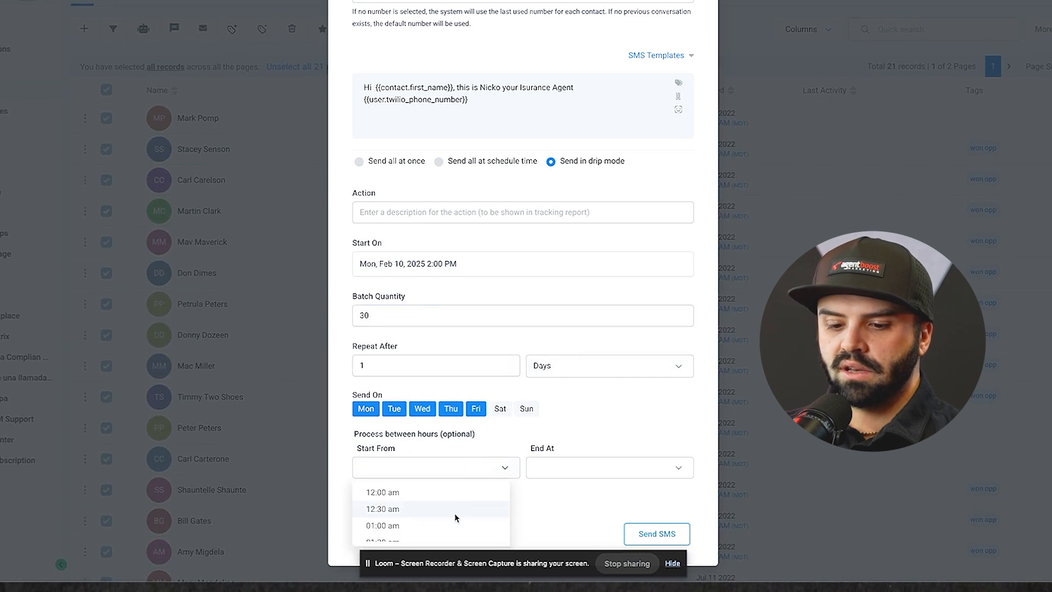
pyautogui.scroll(-5, 455, 511)
pyautogui.scroll(-5, 455, 511)
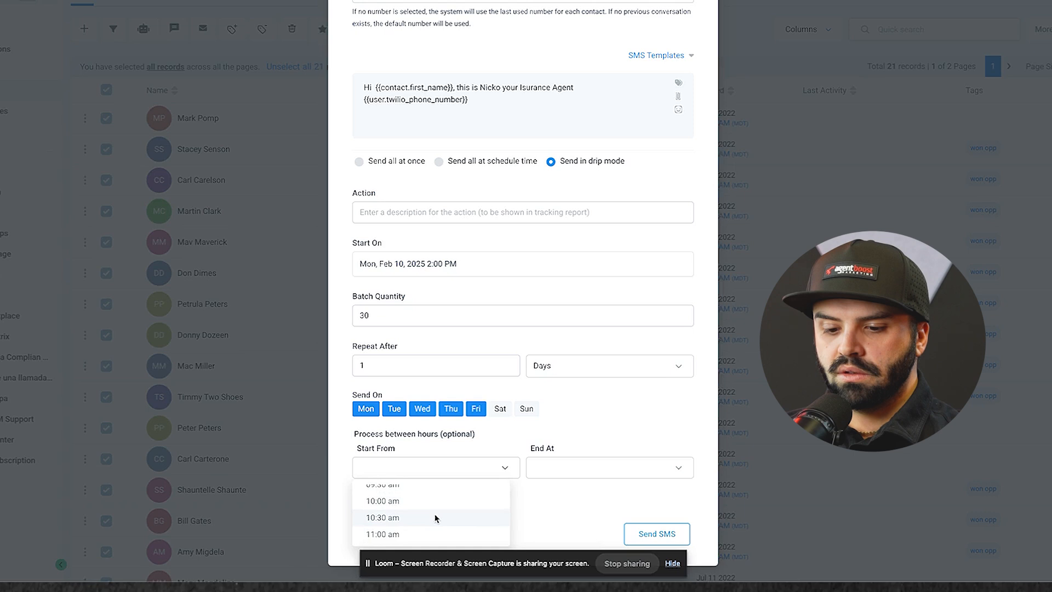
pyautogui.click(436, 501)
pyautogui.click(562, 474)
pyautogui.scroll(-3, 600, 500)
pyautogui.scroll(-4, 601, 501)
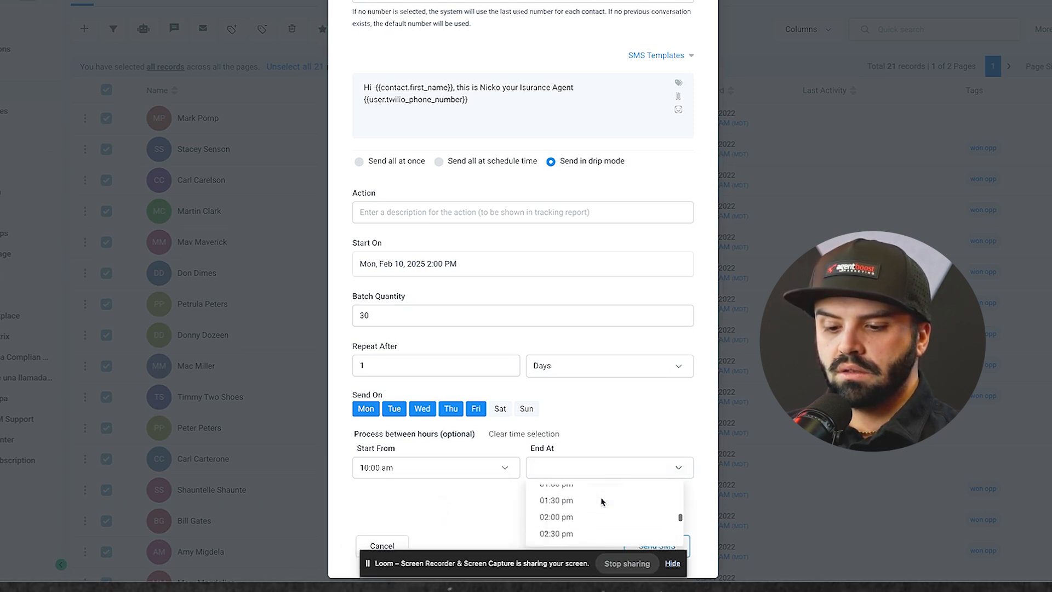
pyautogui.click(556, 499)
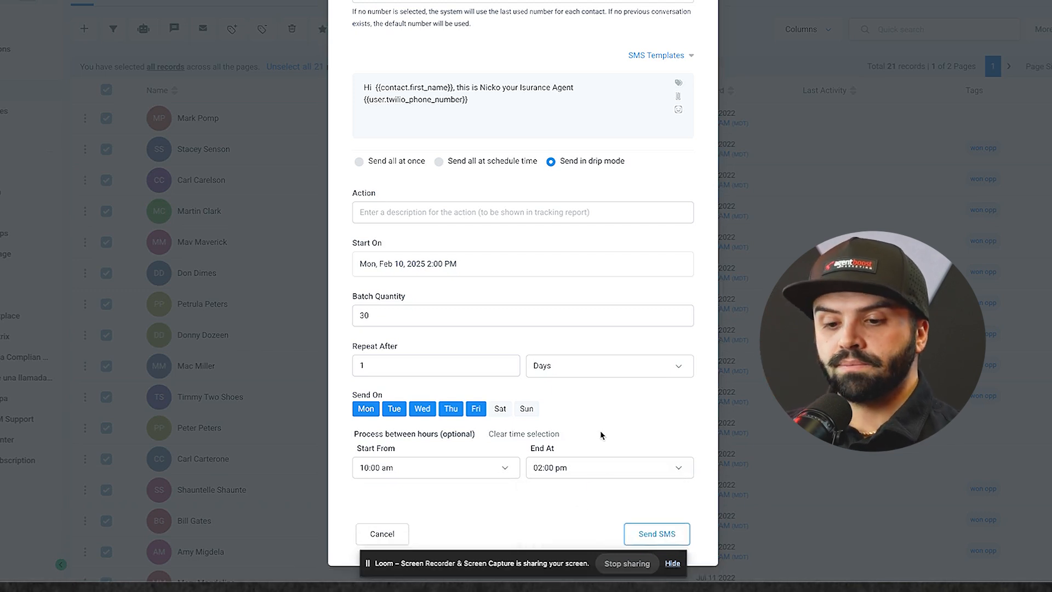
pyautogui.moveTo(485, 115); pyautogui.dragTo(332, 77)
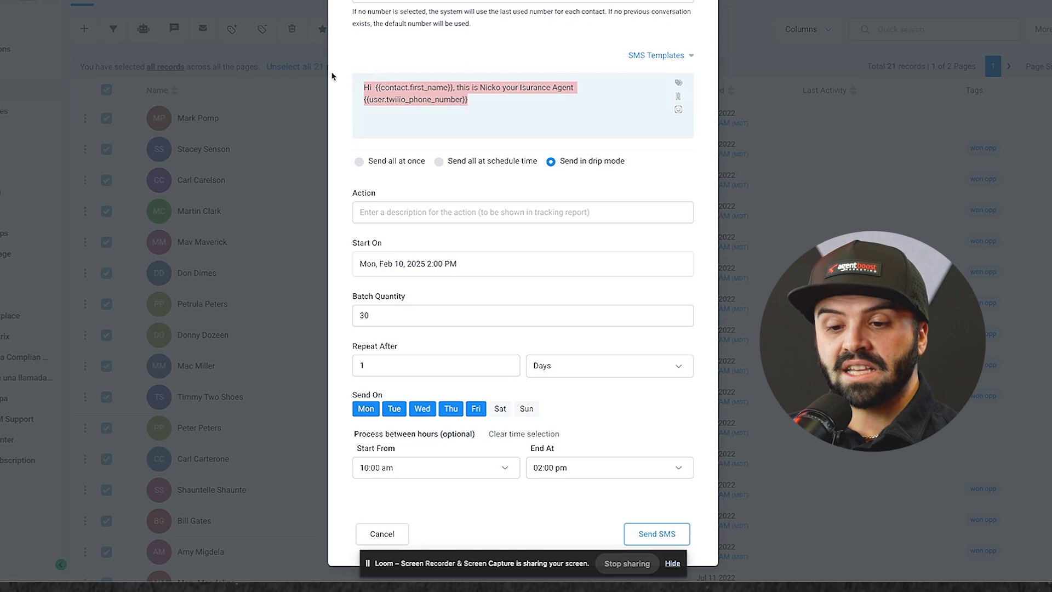
pyautogui.scroll(2, 604, 41)
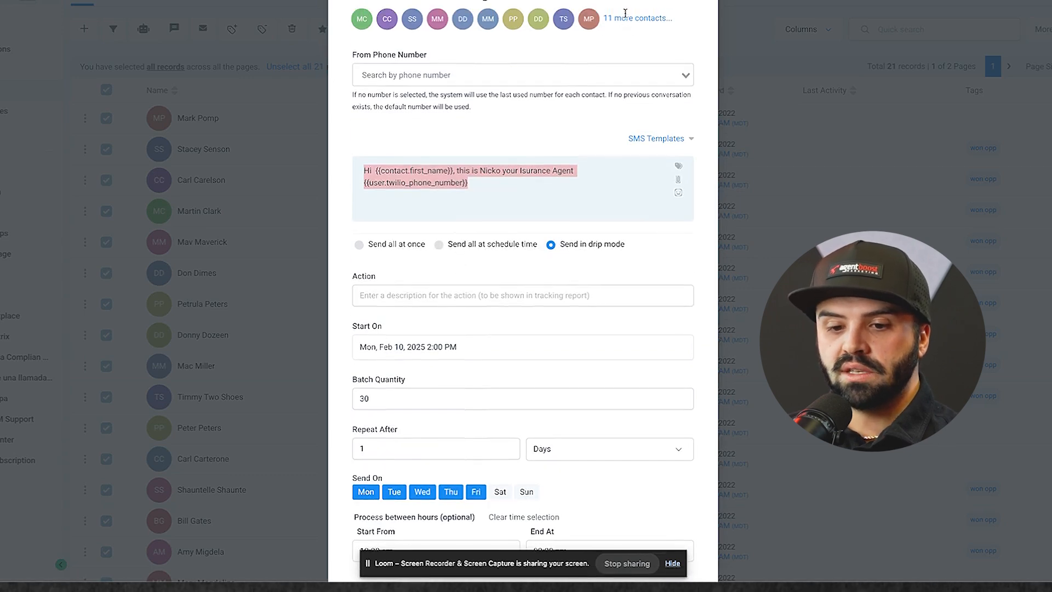
pyautogui.scroll(-1, 493, 219)
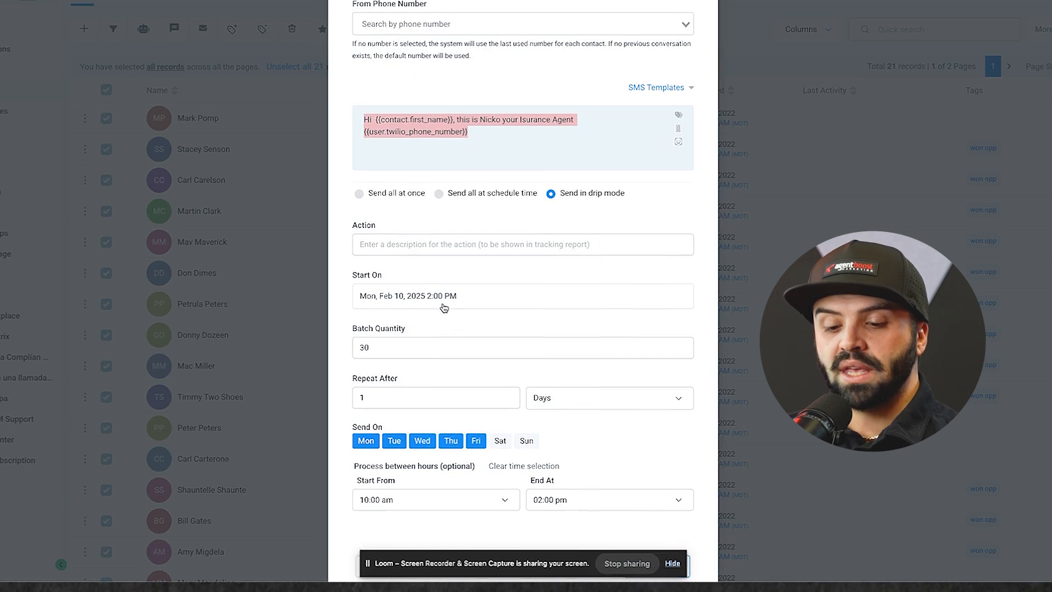
pyautogui.scroll(-1, 444, 304)
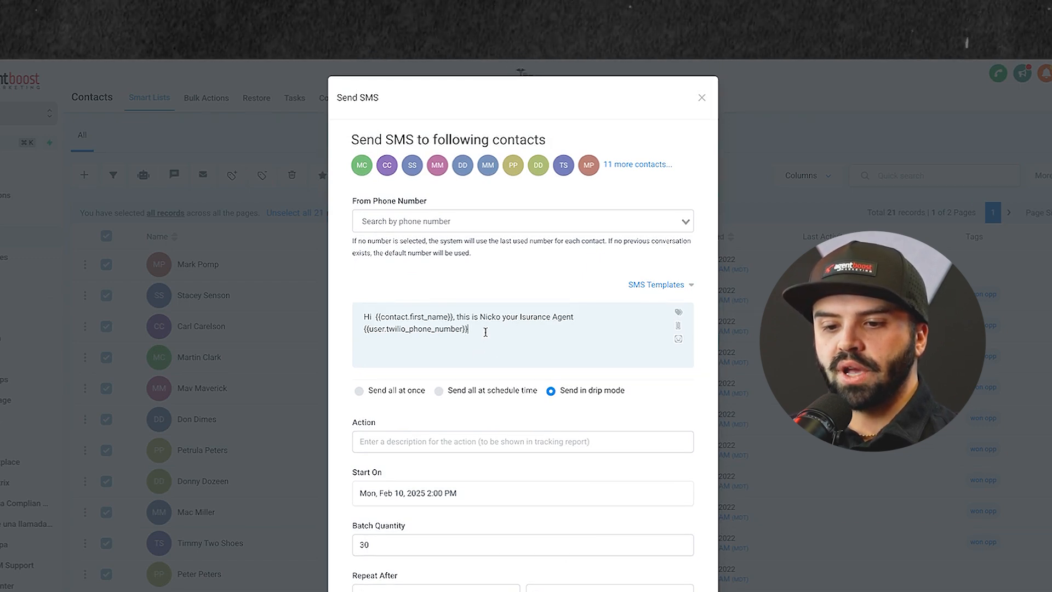
# Replace the written message with the AEP Language SMS template
pyautogui.moveTo(485, 332); pyautogui.dragTo(358, 310)
pyautogui.press('BackSpace')
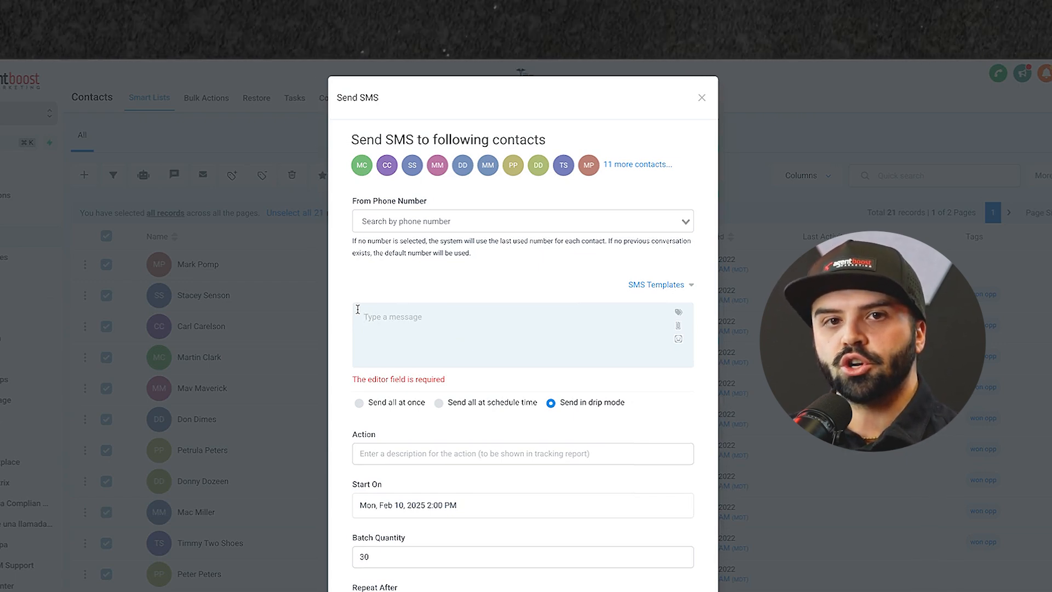
pyautogui.click(657, 285)
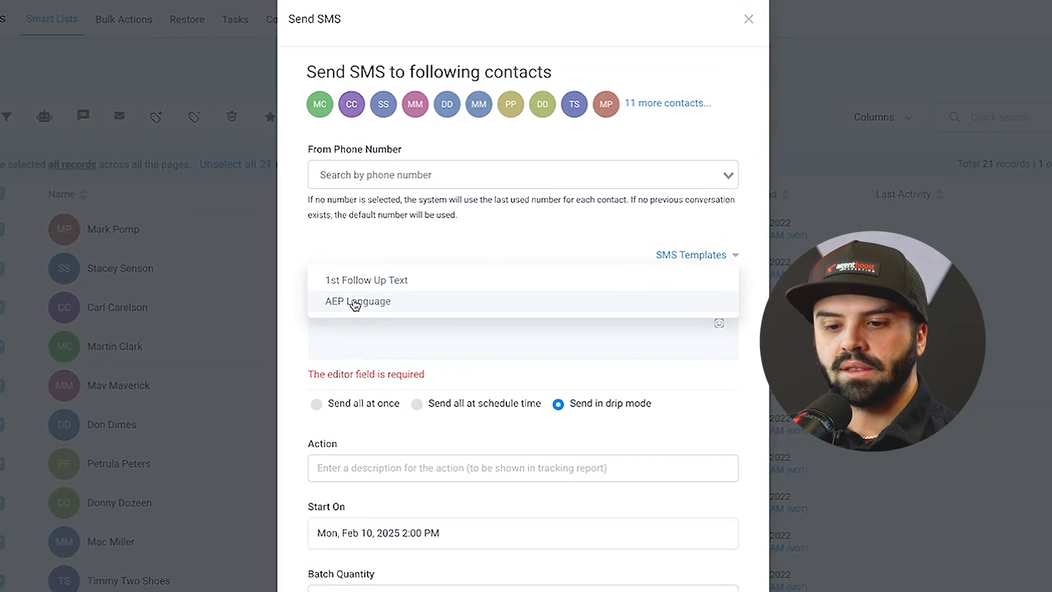
pyautogui.click(355, 302)
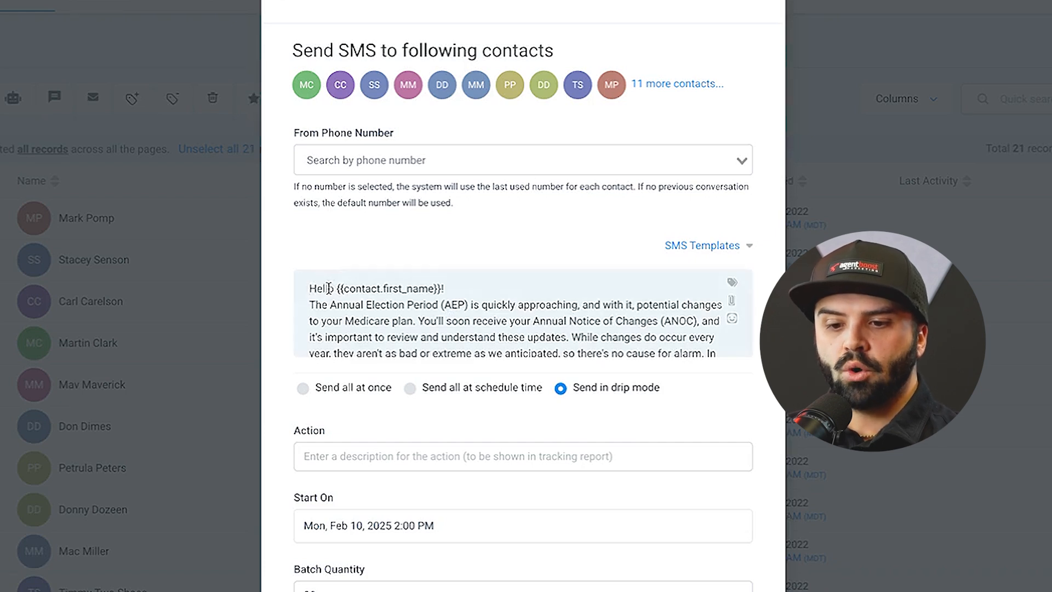
pyautogui.moveTo(337, 288); pyautogui.dragTo(442, 284)
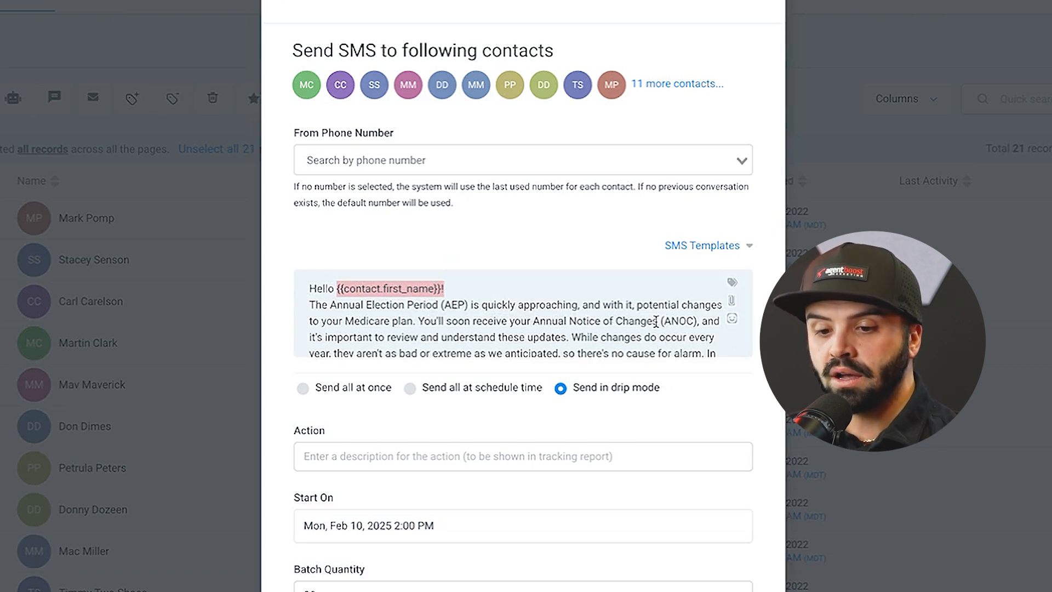
pyautogui.scroll(-5, 492, 330)
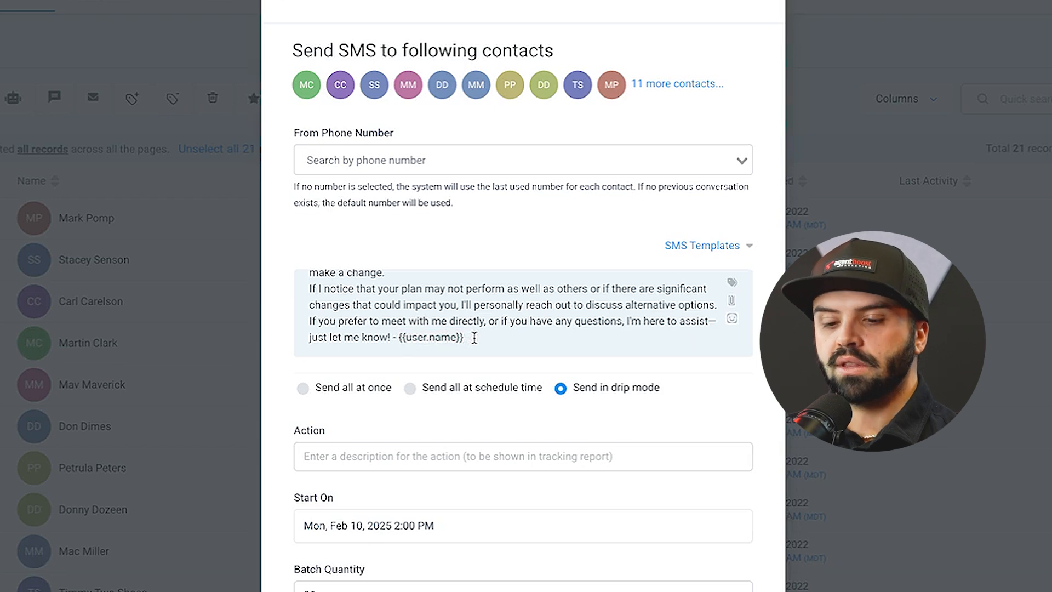
pyautogui.scroll(5, 475, 337)
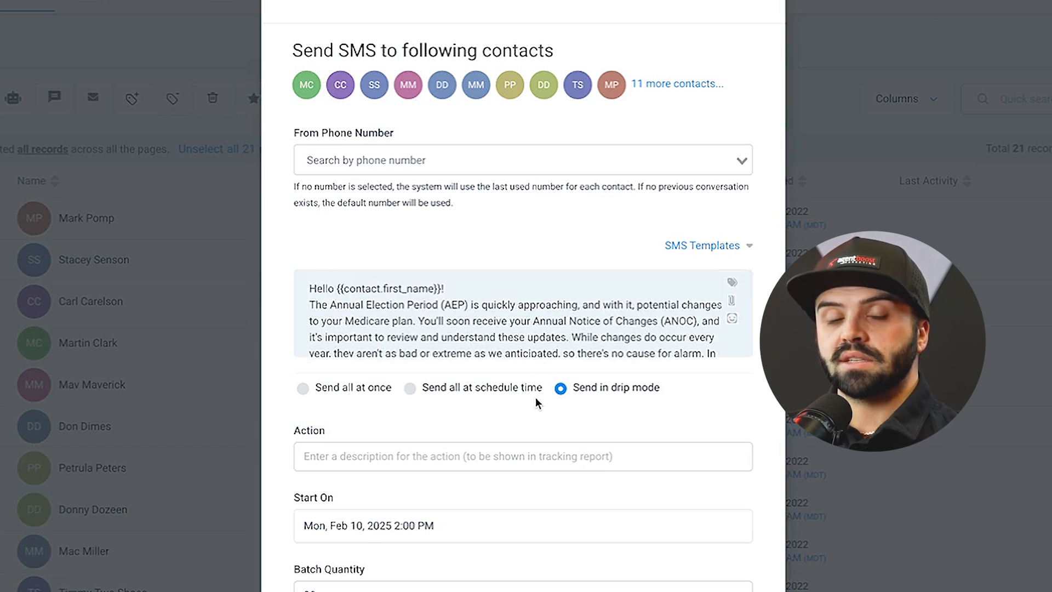
pyautogui.scroll(-5, 599, 375)
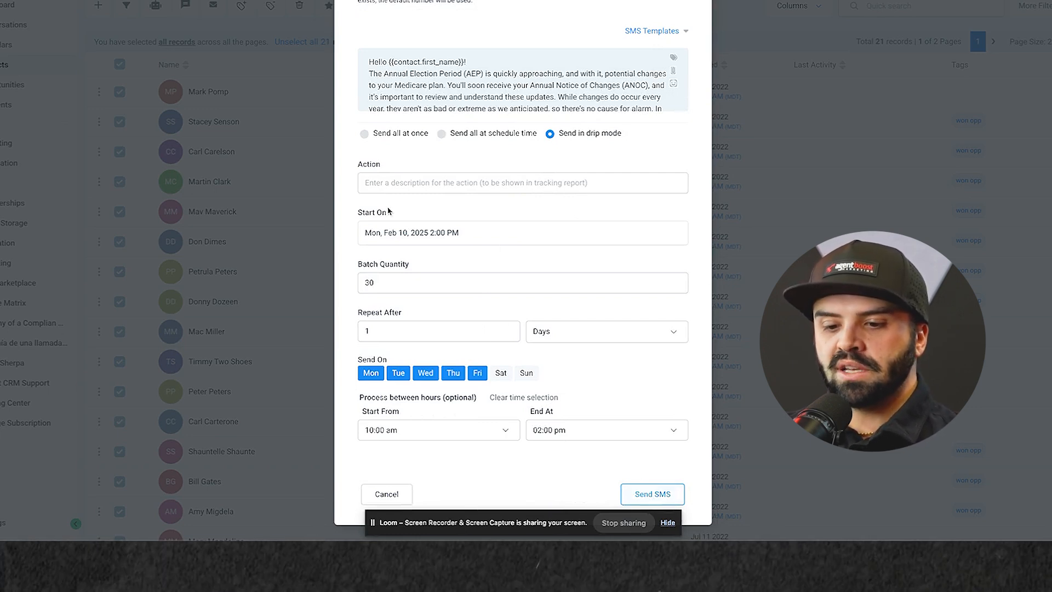
# Enter "adas" as the drip's action description, send the bulk SMS and close the dialog
pyautogui.click(662, 493)
pyautogui.click(441, 183)
pyautogui.write('adas')
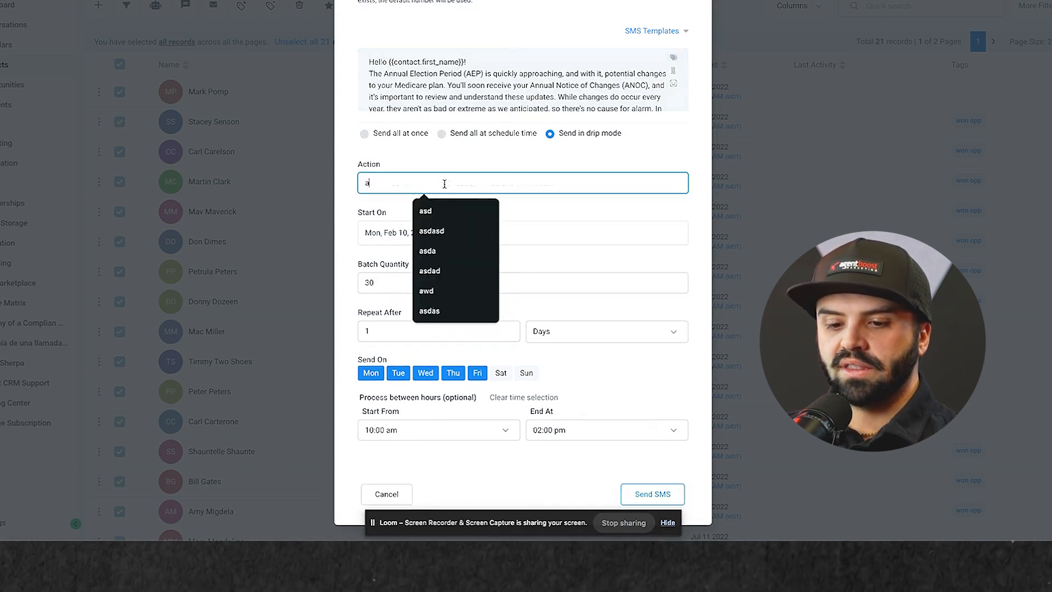
pyautogui.doubleClick(374, 182)
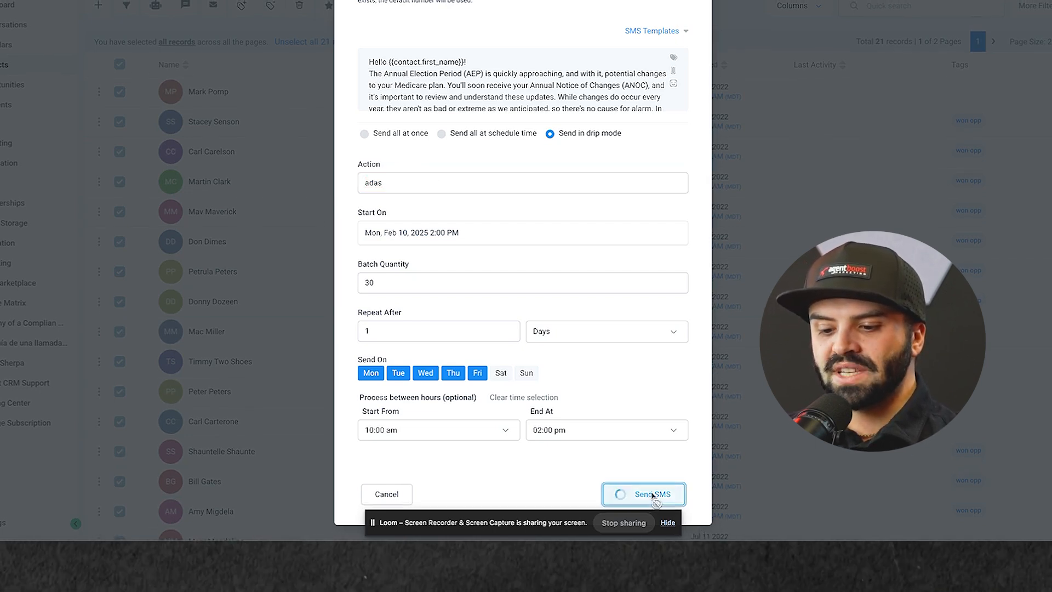
pyautogui.click(653, 493)
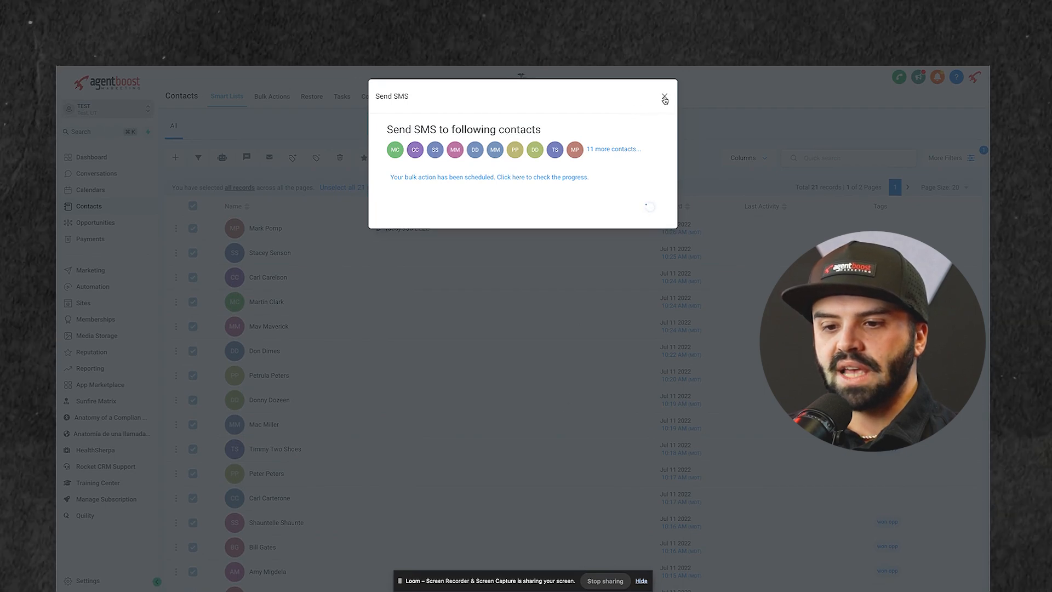
pyautogui.click(664, 98)
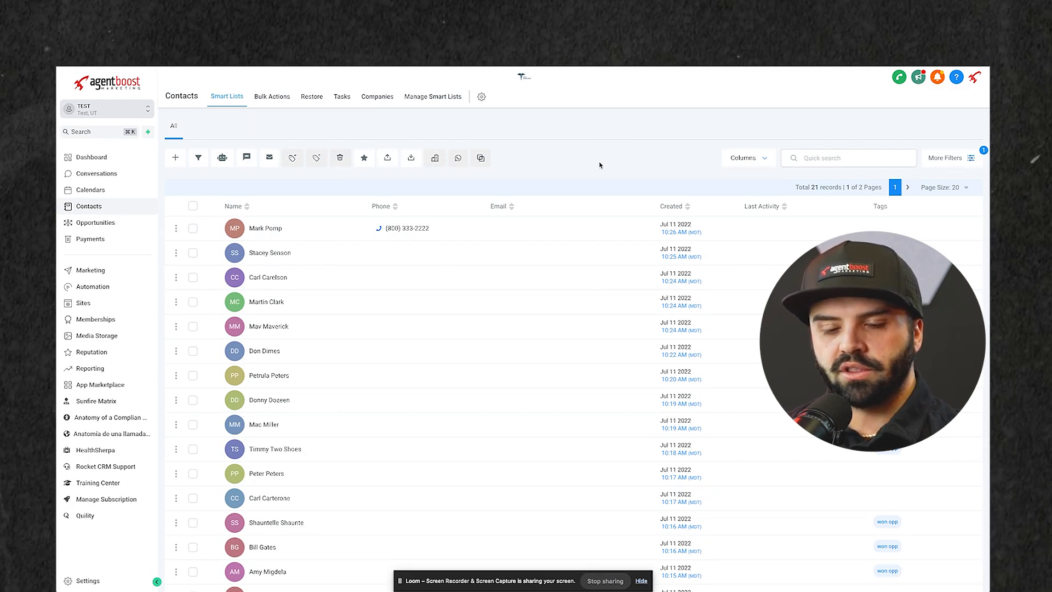
# Review the details of the queued Bulk Sms entry "adas" in the bulk actions list, including its processing schedule
pyautogui.click(272, 97)
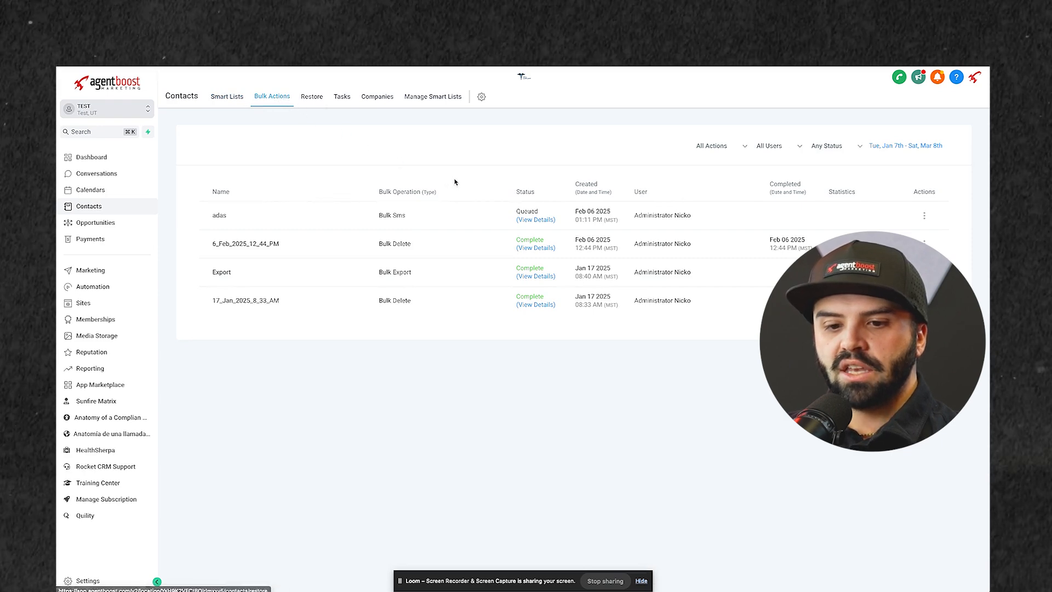
pyautogui.moveTo(410, 215); pyautogui.dragTo(364, 217)
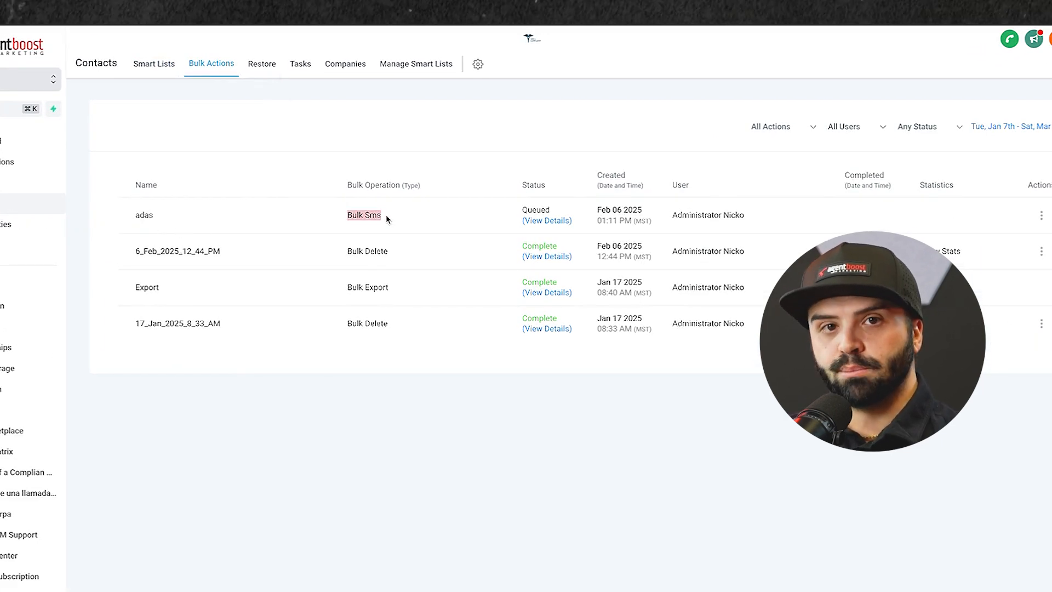
pyautogui.click(548, 221)
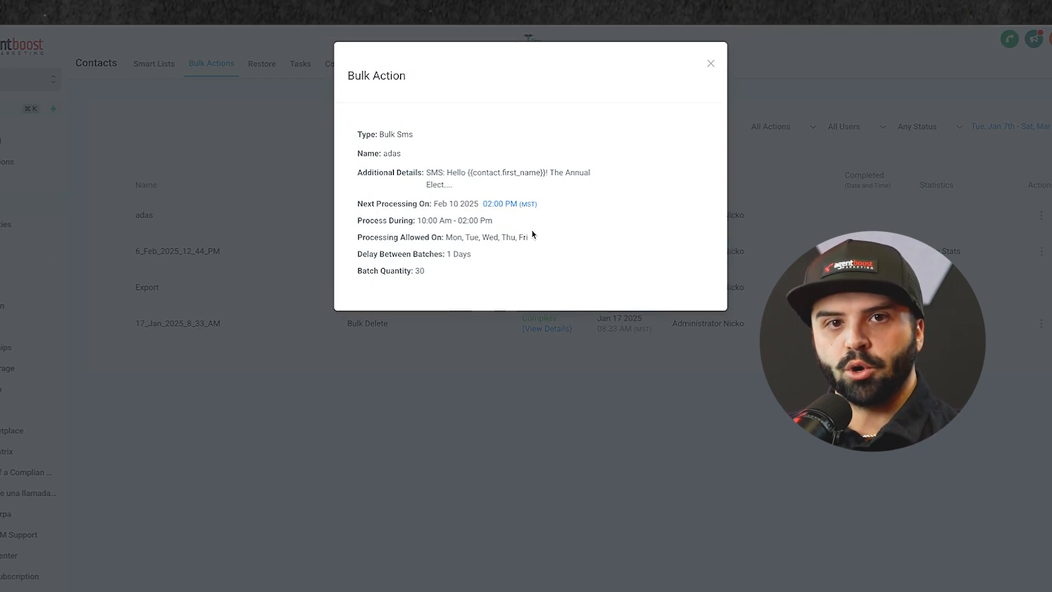
pyautogui.moveTo(366, 220); pyautogui.dragTo(404, 220)
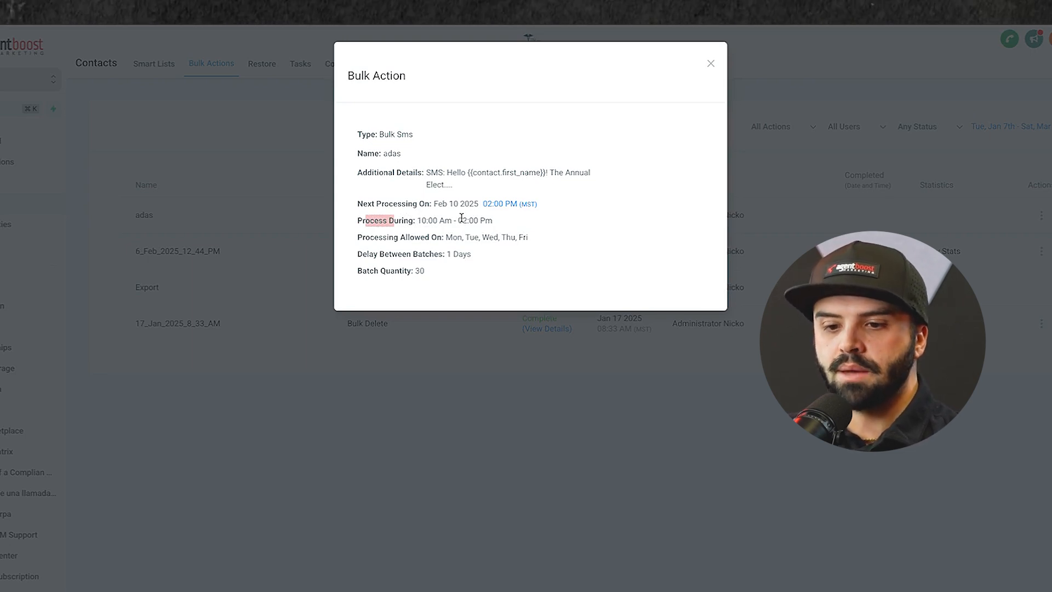
pyautogui.click(388, 240)
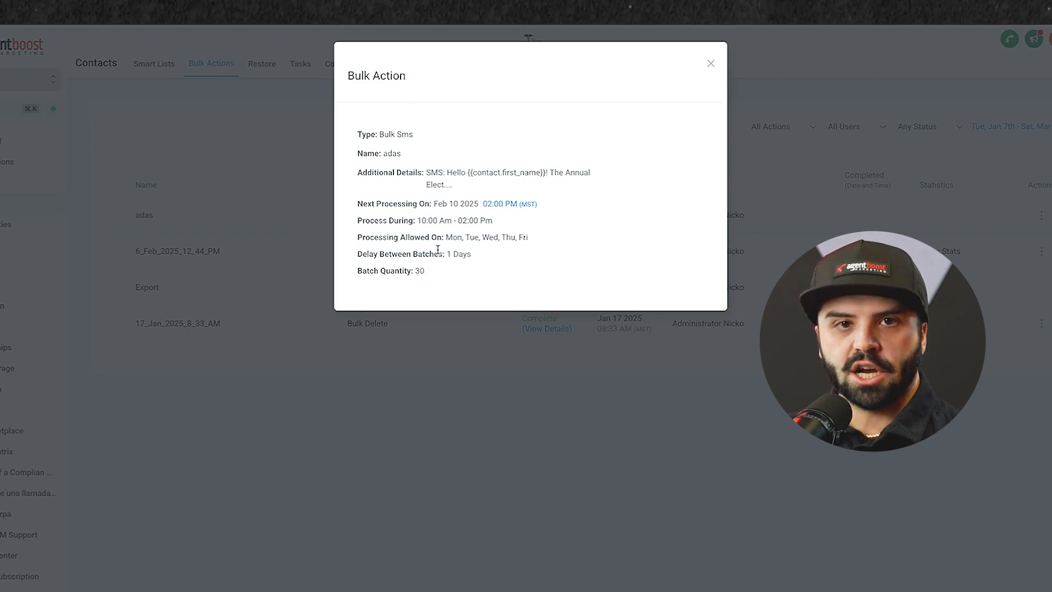
pyautogui.click(711, 63)
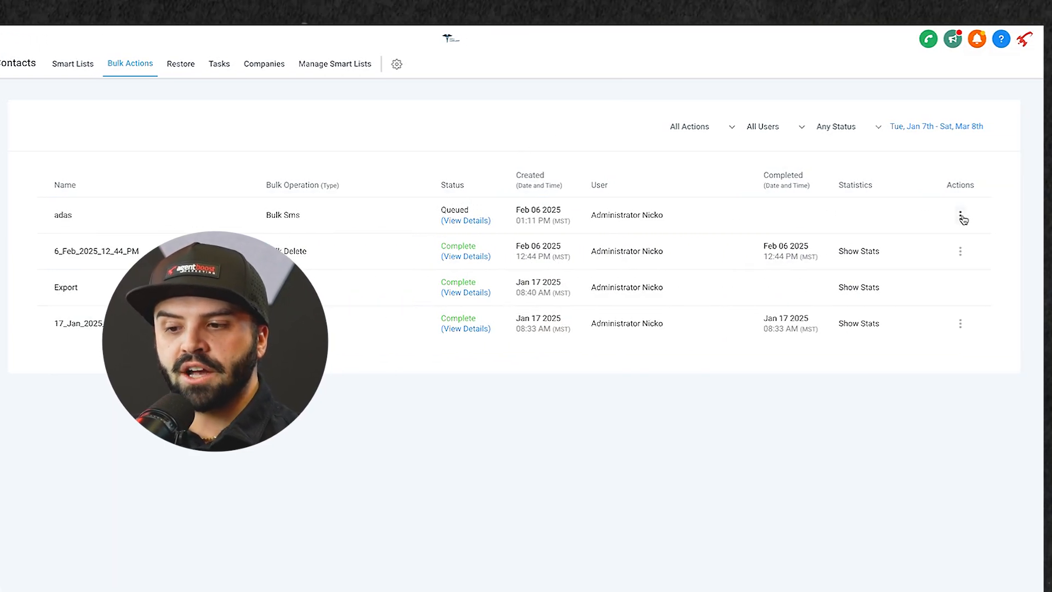
# Open the queued "adas" bulk SMS for editing, look over its drip settings and close it without saving
pyautogui.click(960, 217)
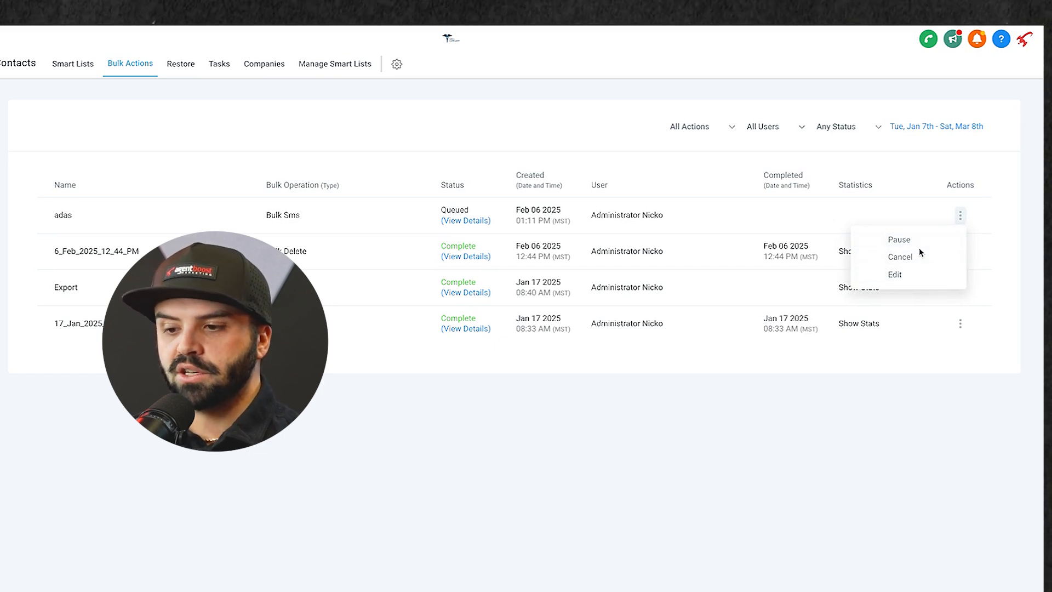
pyautogui.click(895, 274)
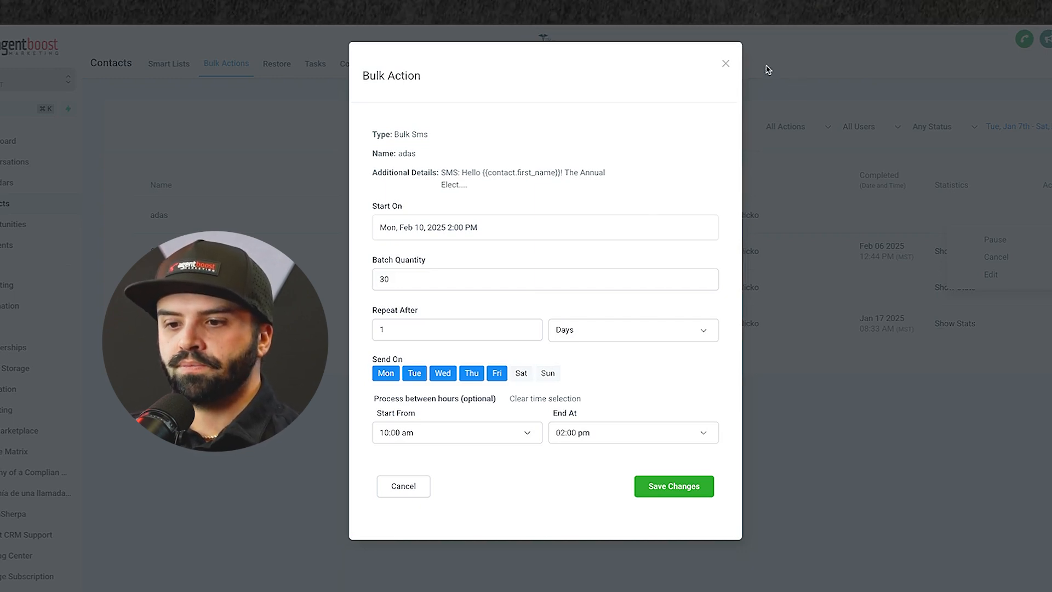
pyautogui.click(725, 63)
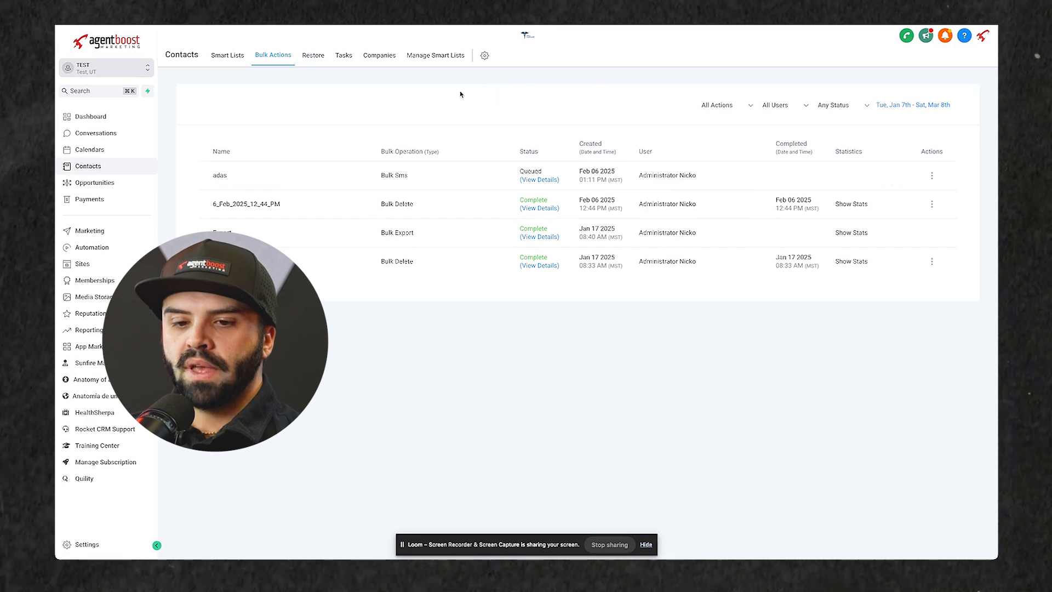
# Return to the contacts' smart lists and browse the filters available for contacts
pyautogui.click(237, 57)
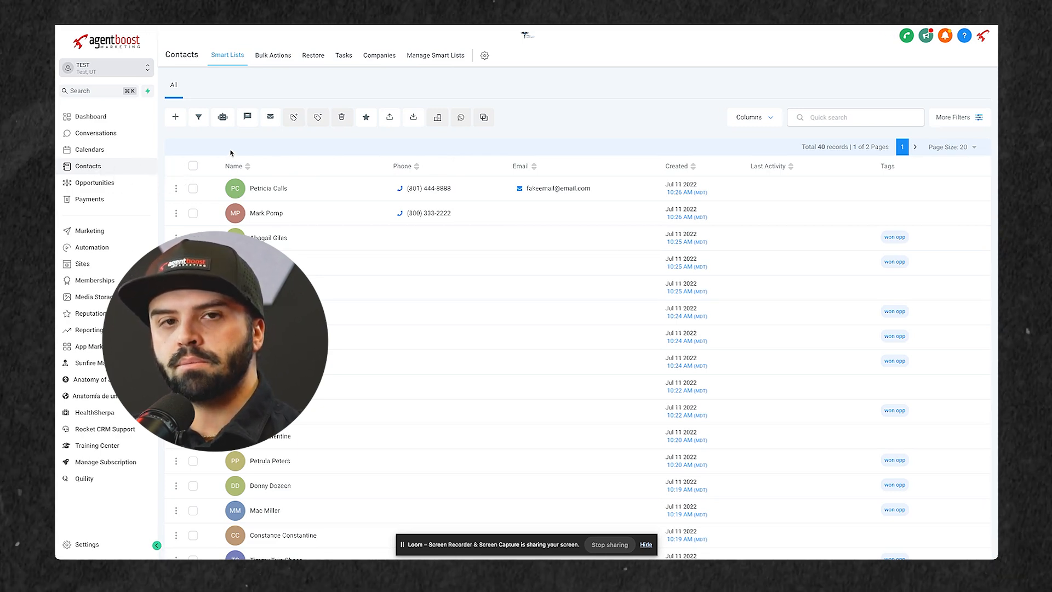
pyautogui.click(954, 117)
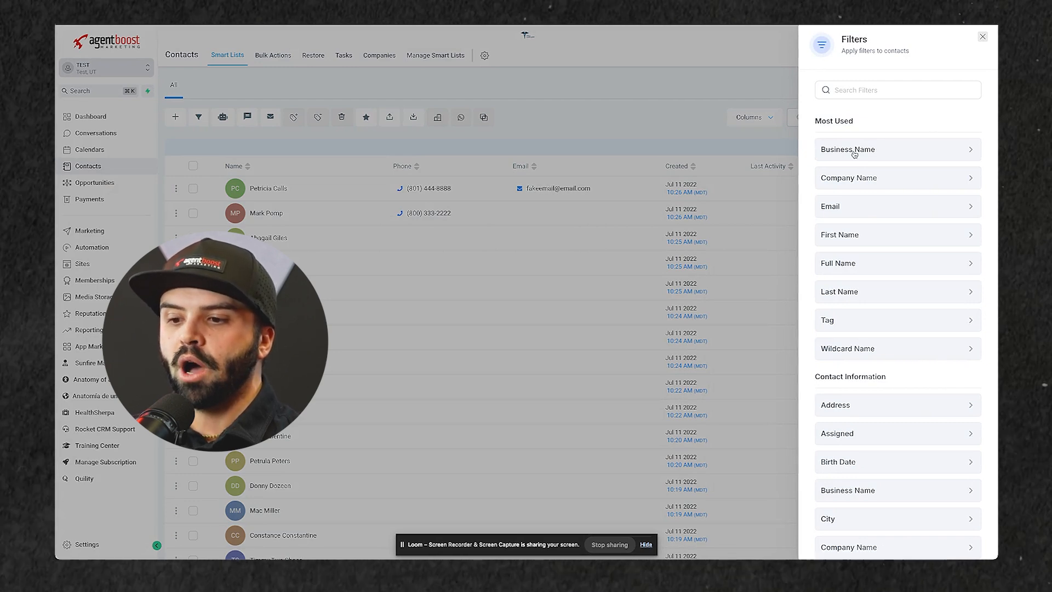
pyautogui.scroll(-9, 932, 194)
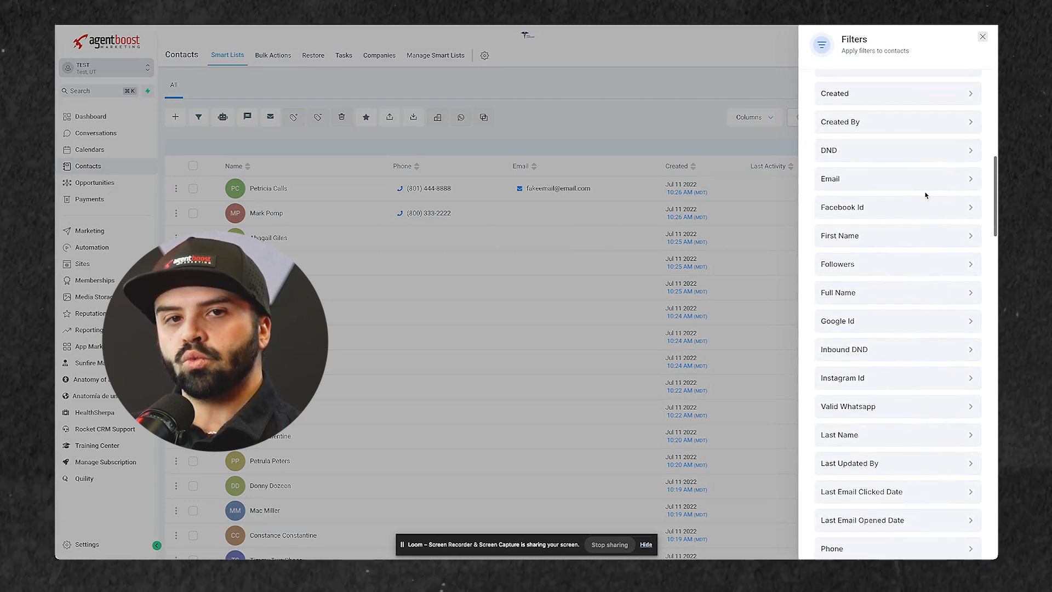